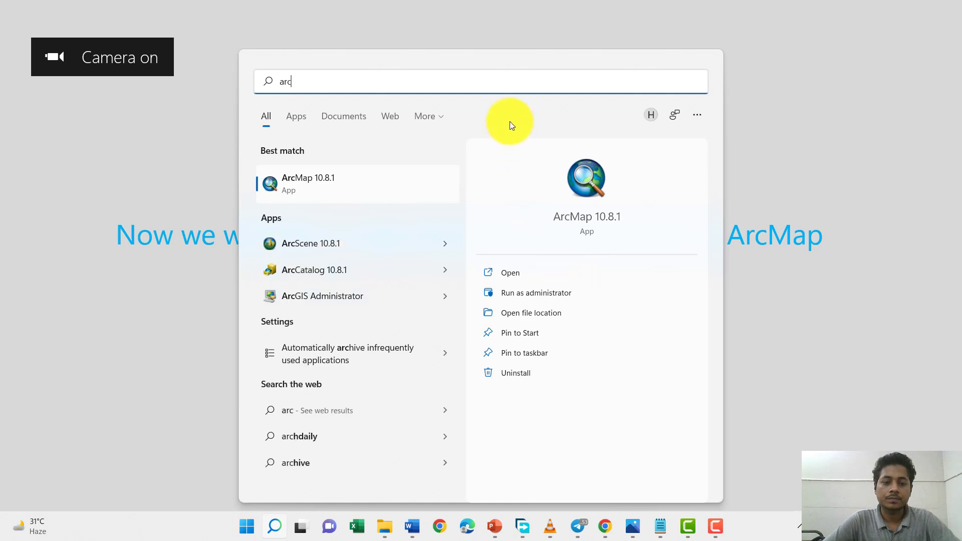
# Step: Open ArcMap 10.8.1 and add the Administration_Boundary, Road, Road_poly and Structure shapefiles from the ShapeFile folder
pyautogui.click(329, 190)
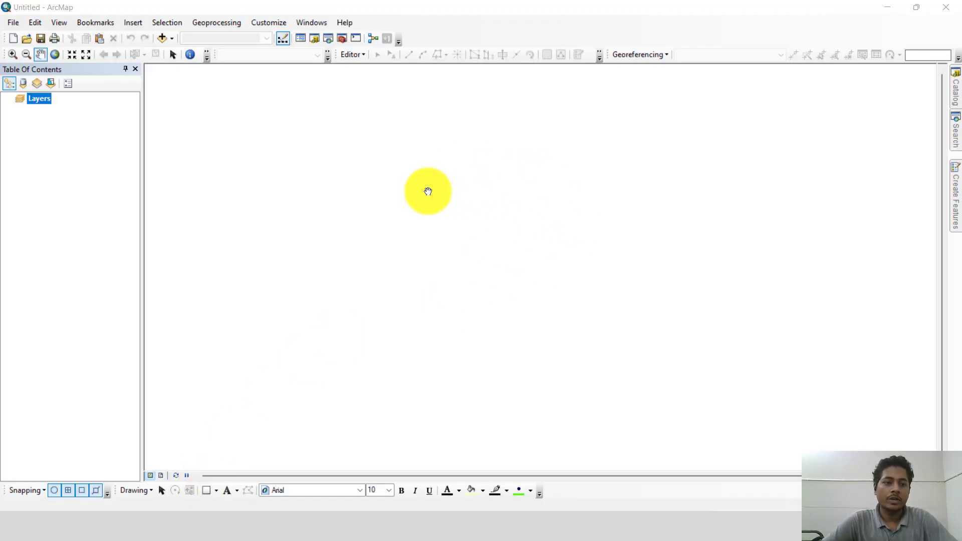
pyautogui.click(172, 38)
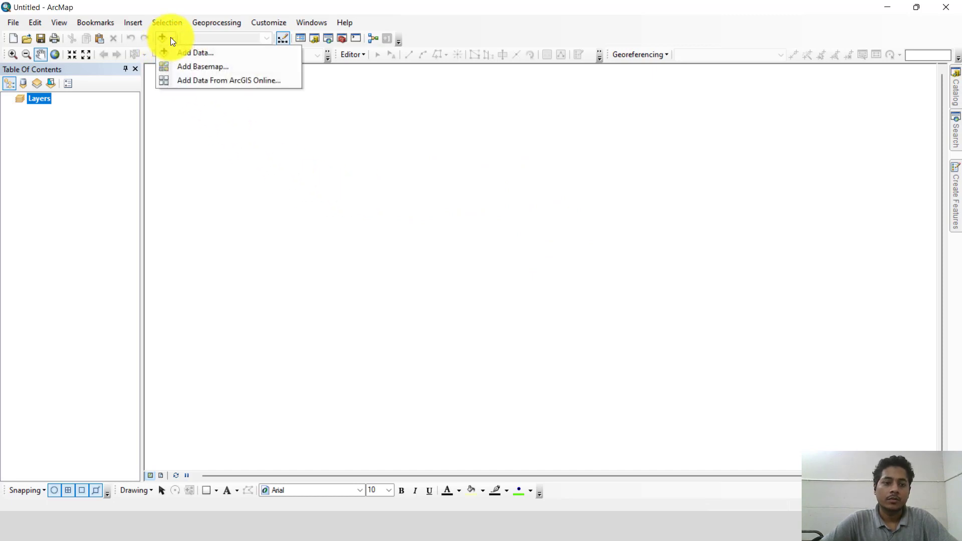
pyautogui.click(178, 50)
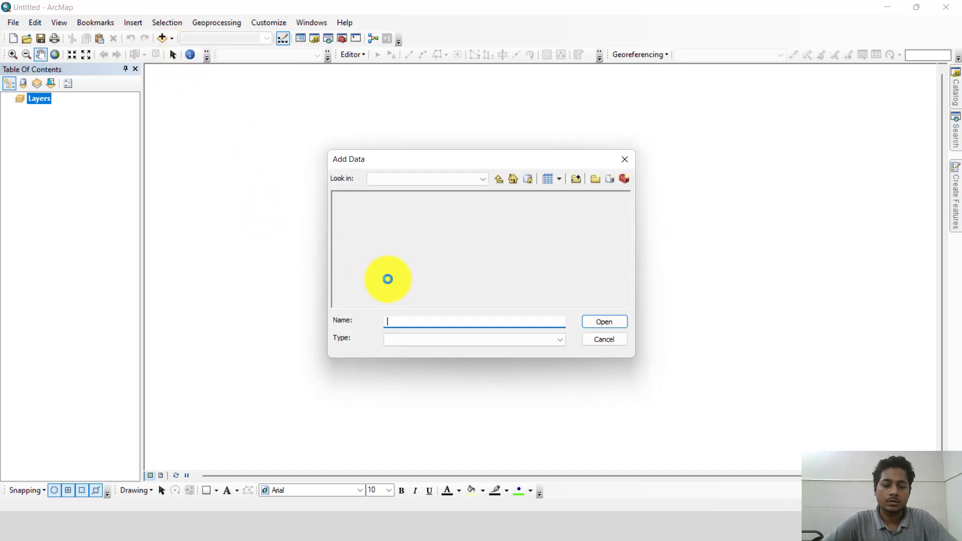
pyautogui.moveTo(384, 263); pyautogui.dragTo(362, 179)
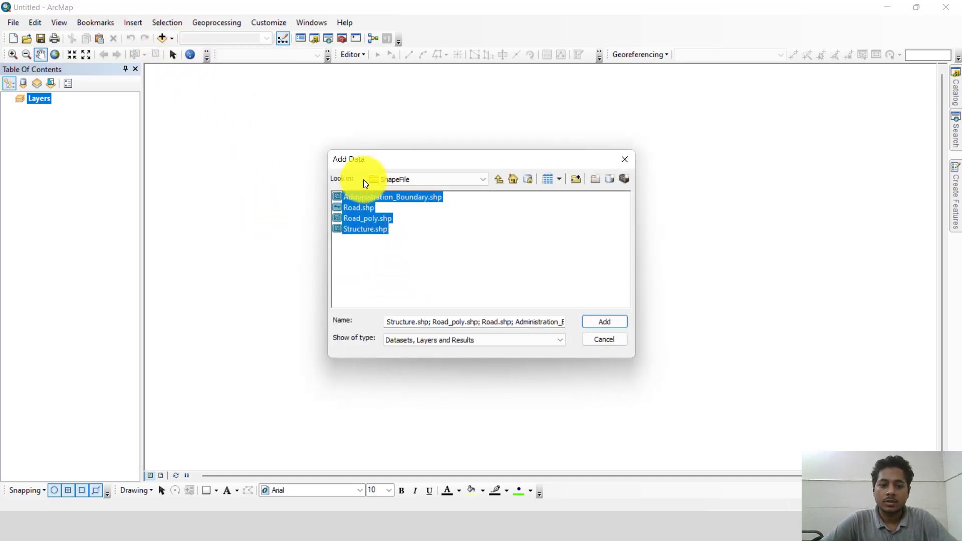
pyautogui.click(600, 323)
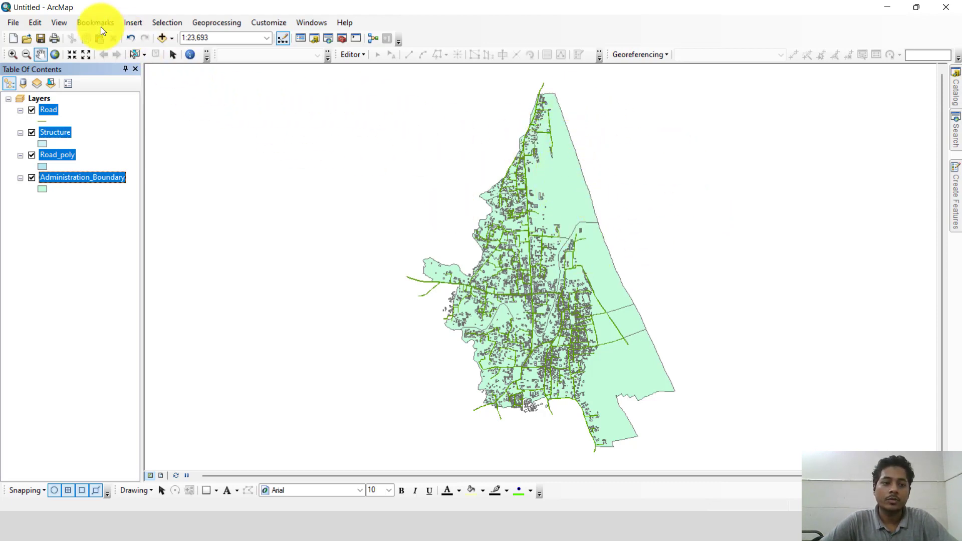
# Step: Switch the map to layout view and set its page to A4 paper in portrait orientation
pyautogui.click(59, 23)
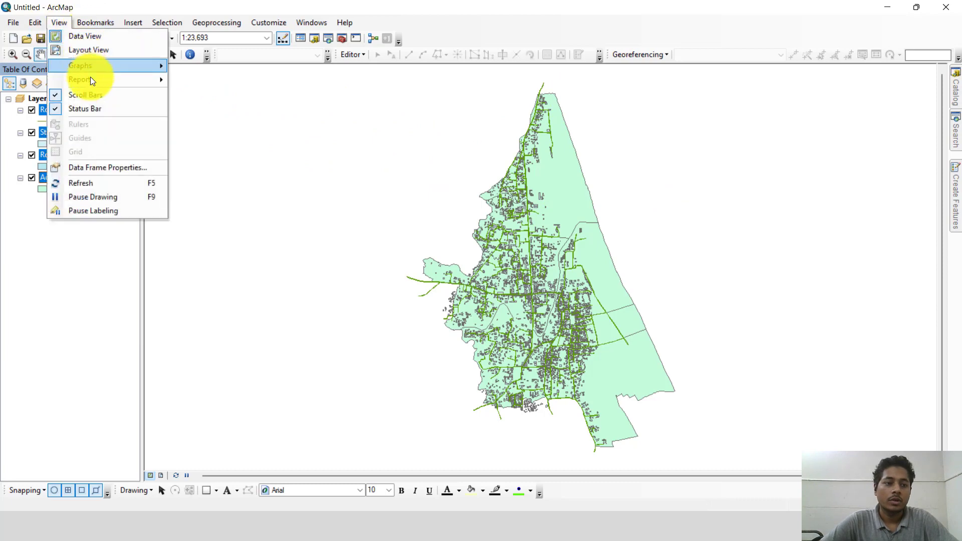
pyautogui.click(86, 52)
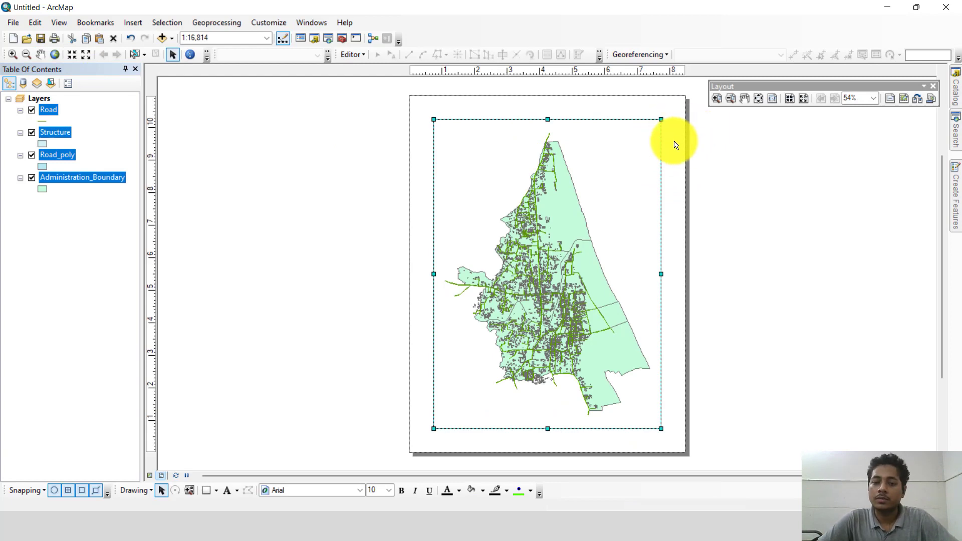
pyautogui.rightClick(676, 110)
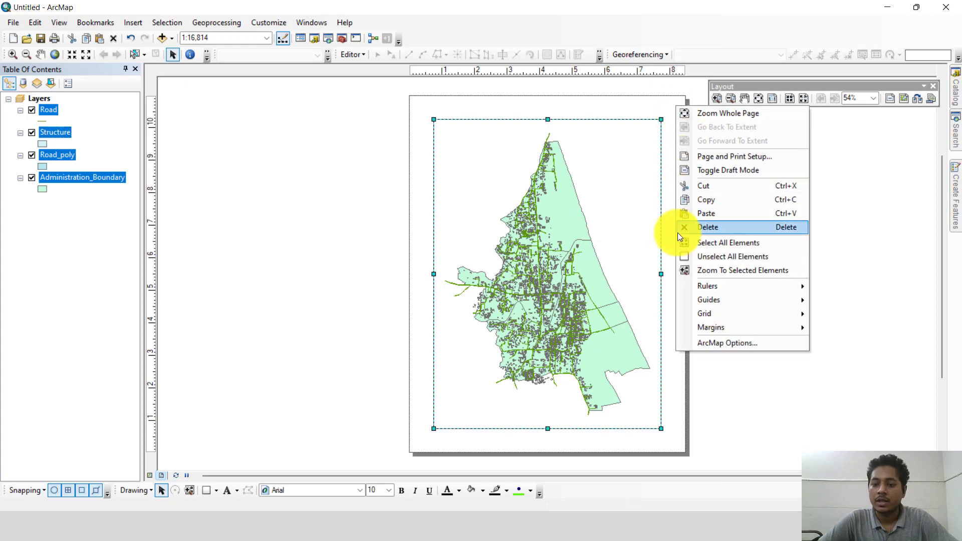
pyautogui.click(710, 157)
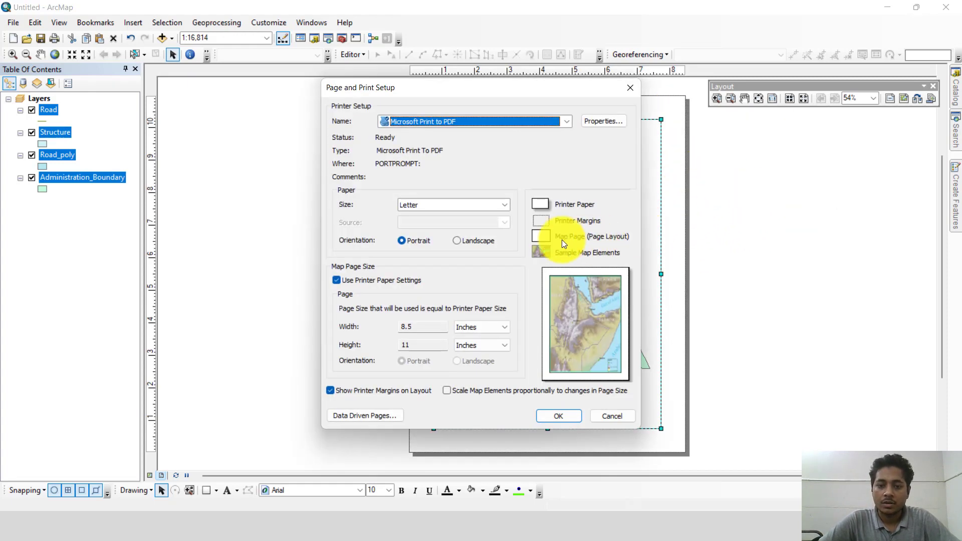
pyautogui.click(478, 204)
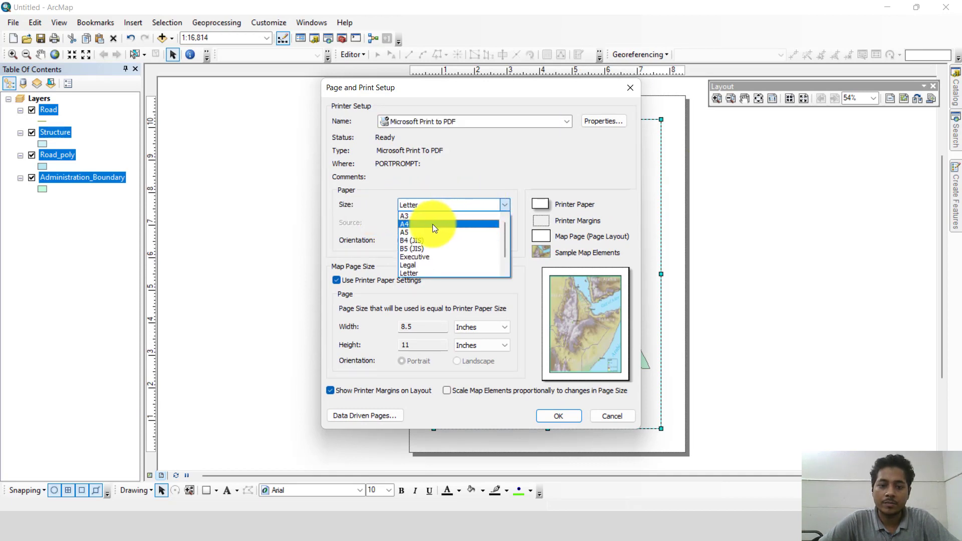
pyautogui.click(433, 223)
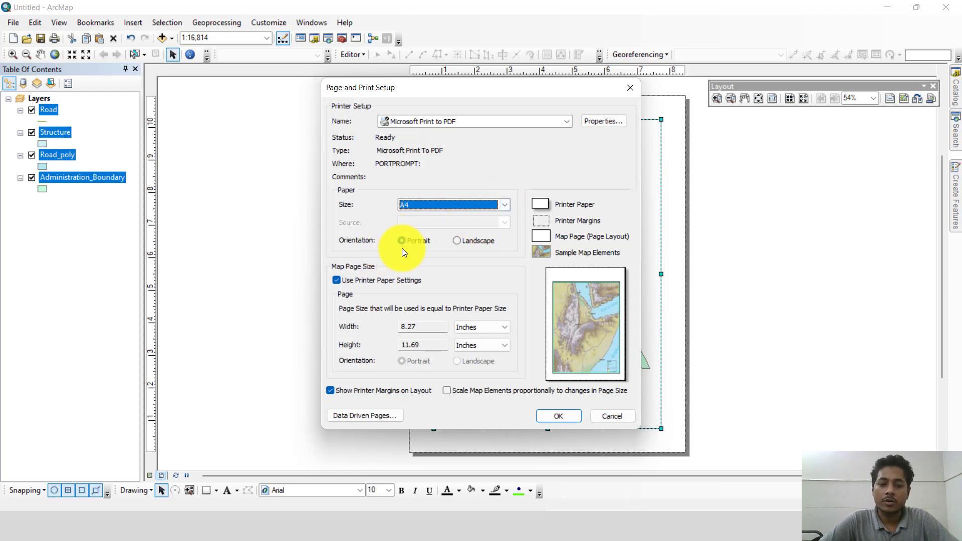
pyautogui.click(456, 240)
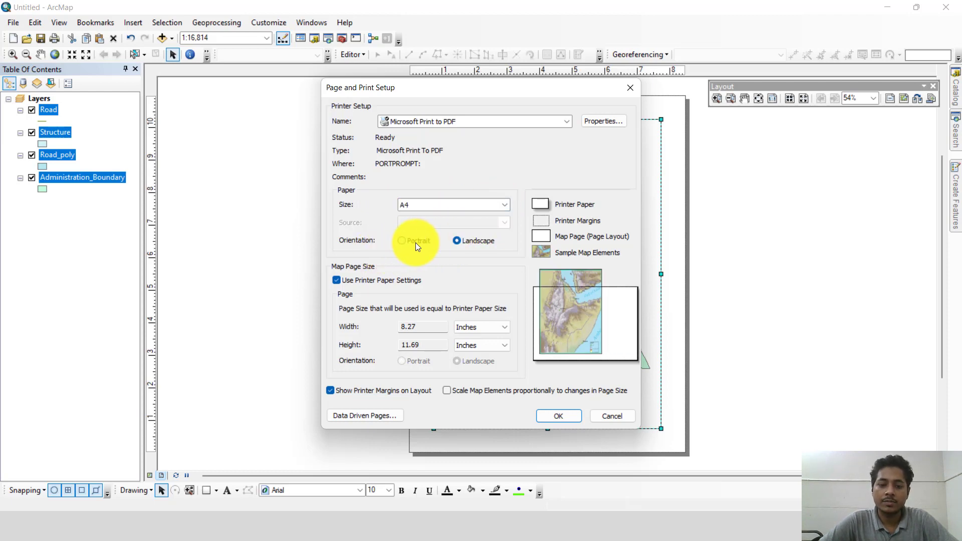
pyautogui.click(402, 240)
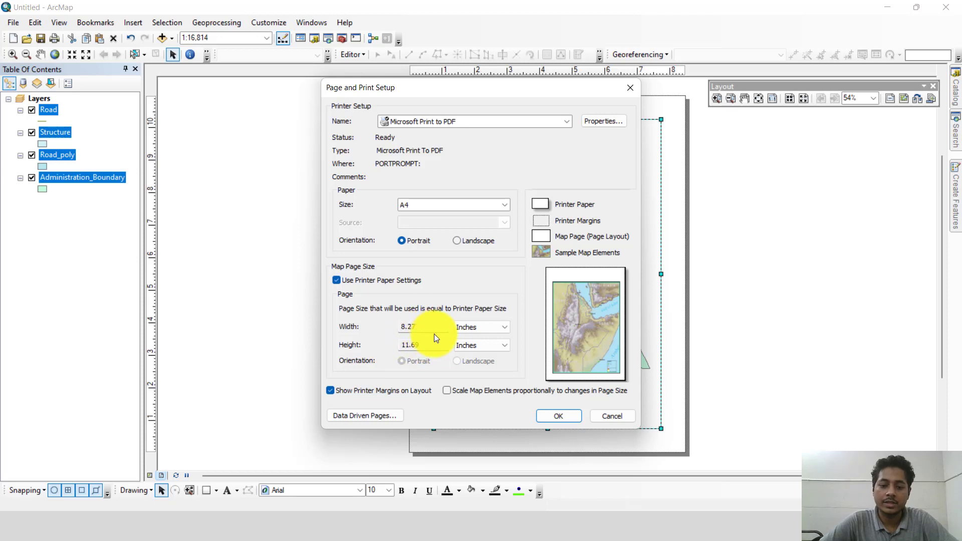
pyautogui.click(551, 415)
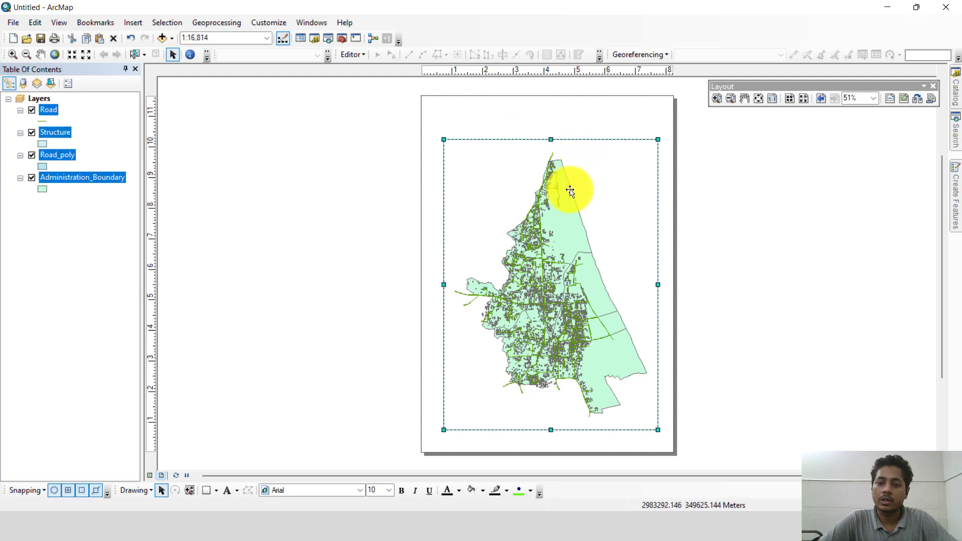
# Step: Zoom the layout's data frame to the extent of the Administration_Boundary layer
pyautogui.rightClick(88, 178)
pyautogui.click(90, 200)
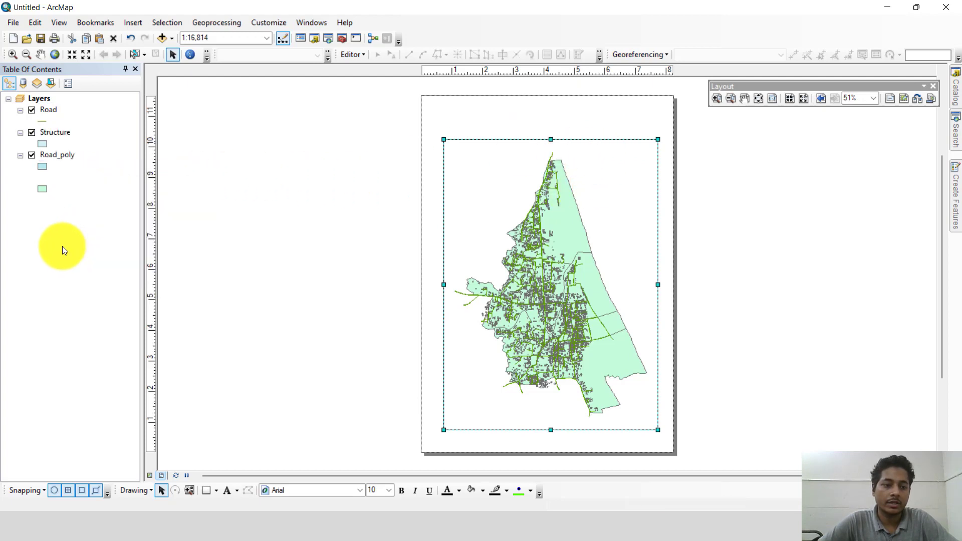
pyautogui.rightClick(79, 181)
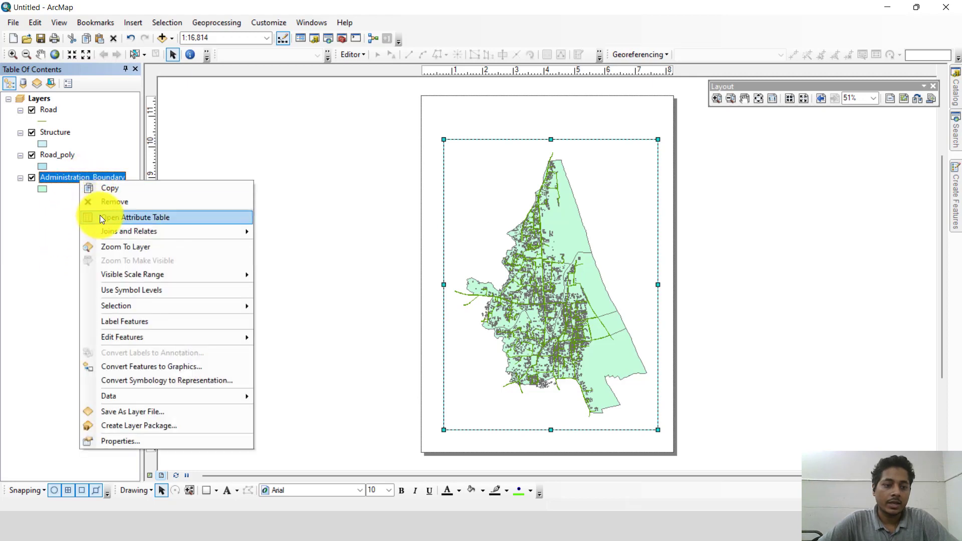
pyautogui.click(109, 248)
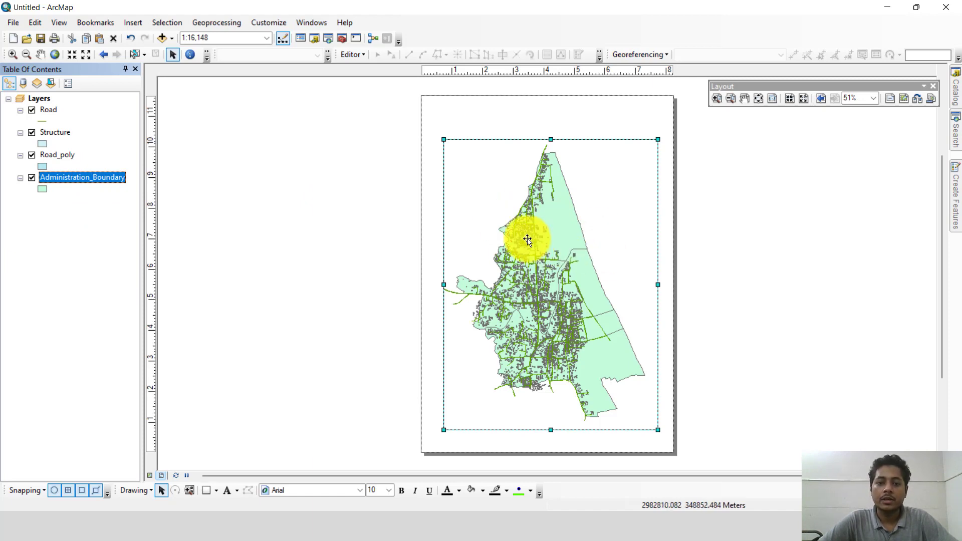
# Step: Place two vertical and two horizontal ruler guides about 0.3 inches inside the four page edges
pyautogui.click(666, 71)
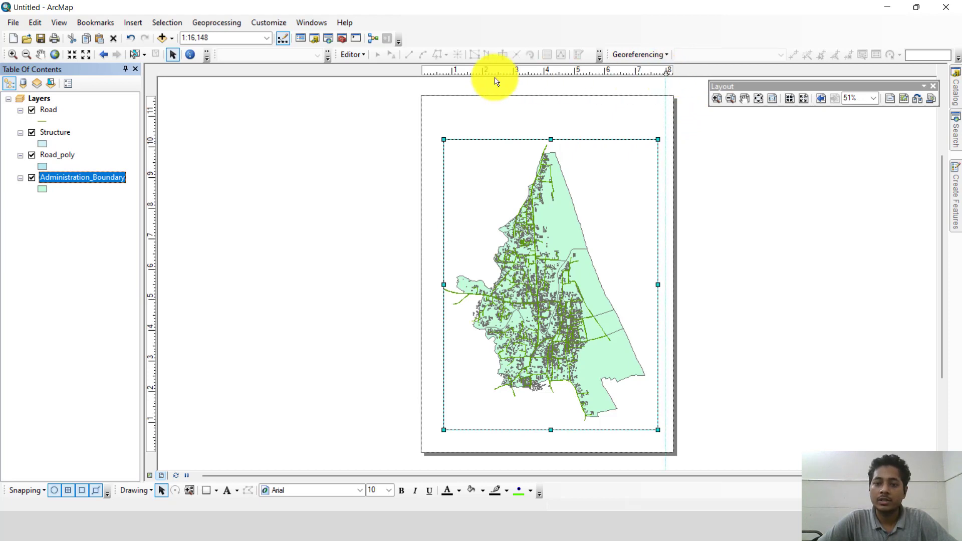
pyautogui.click(426, 74)
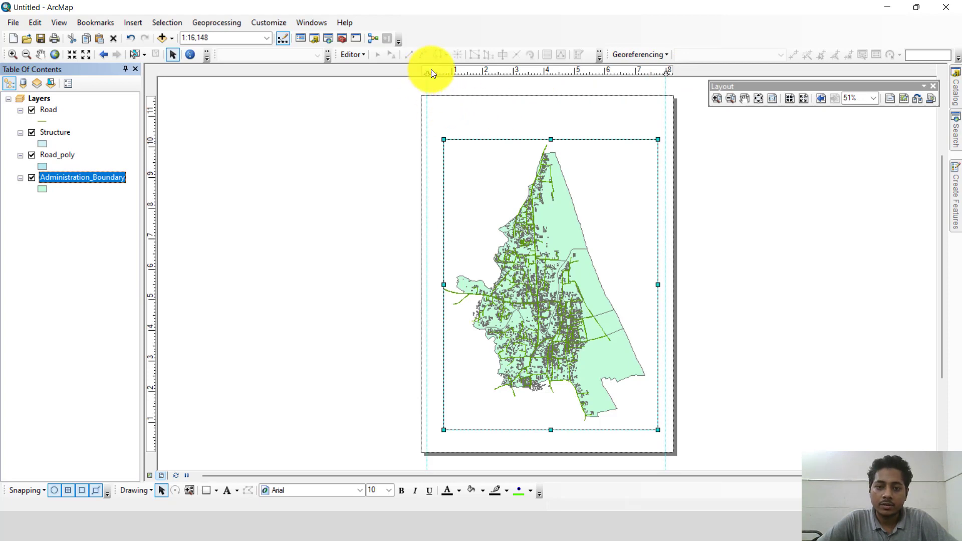
pyautogui.moveTo(428, 72); pyautogui.dragTo(430, 74)
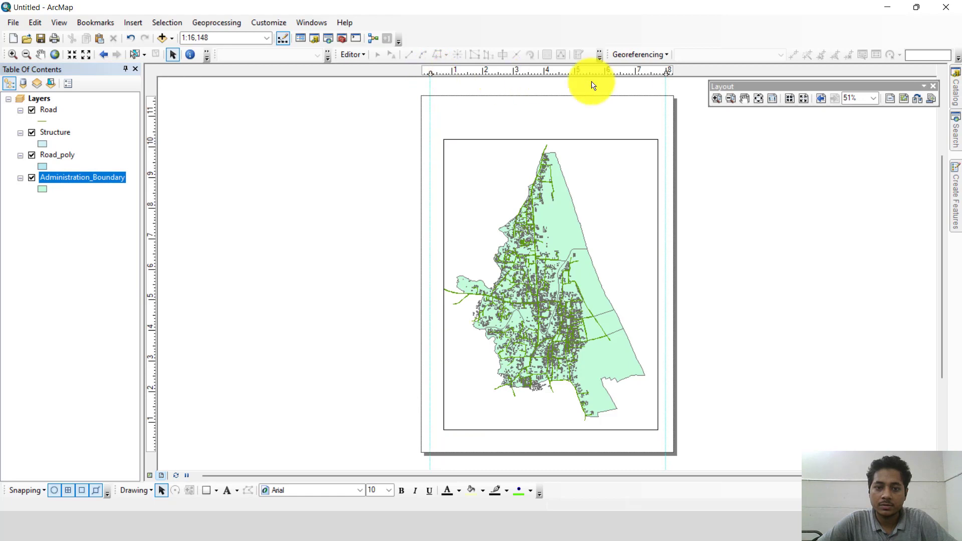
pyautogui.click(153, 121)
pyautogui.moveTo(154, 122); pyautogui.dragTo(154, 107)
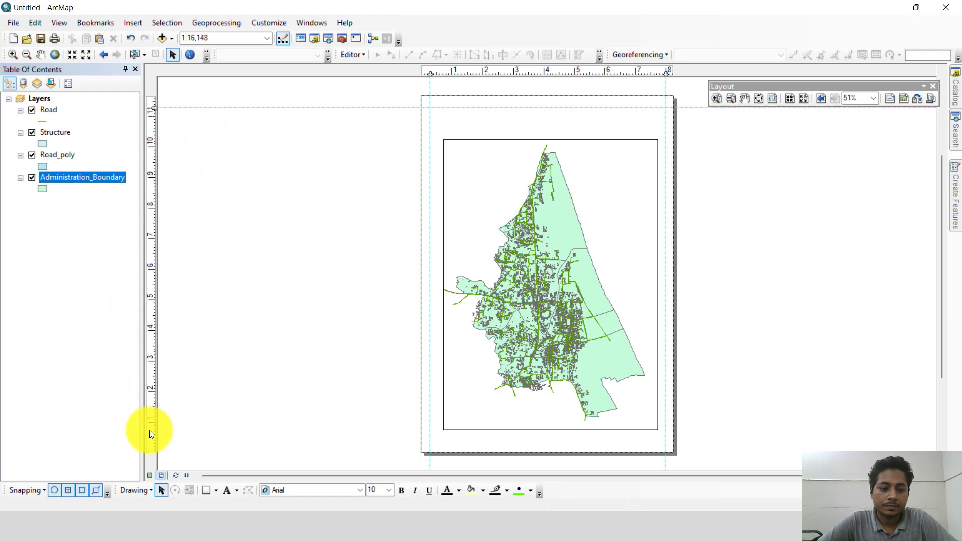
pyautogui.click(152, 443)
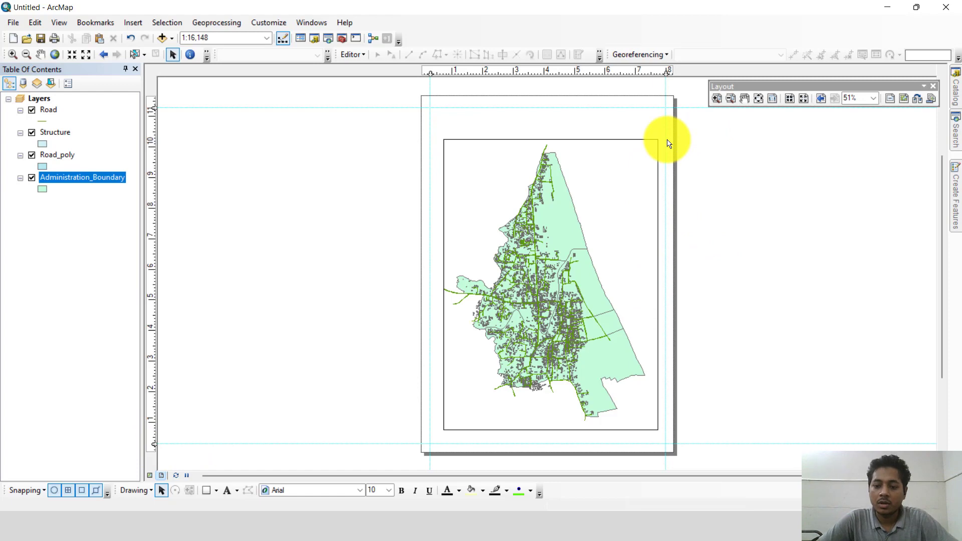
# Step: Resize the data frame so its corners meet the guides along all four page margins
pyautogui.click(538, 149)
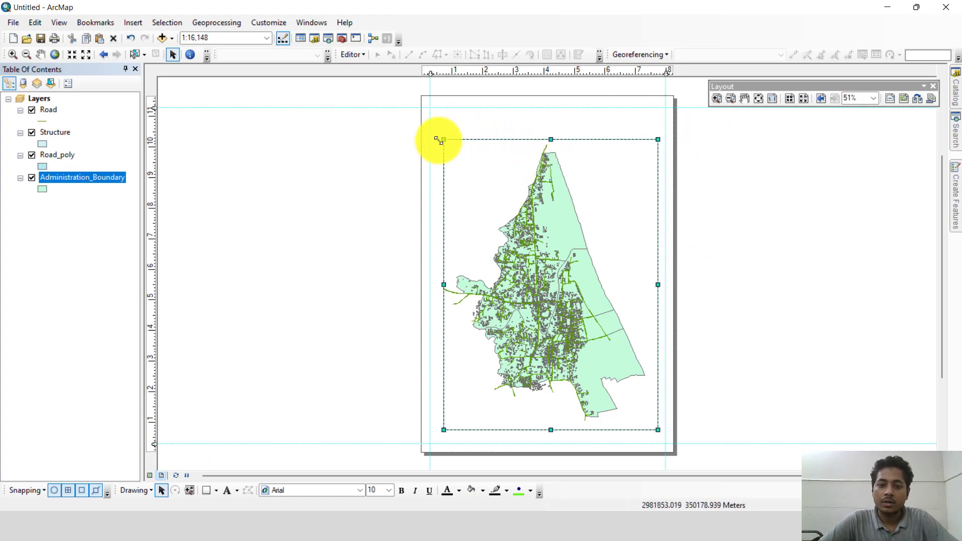
pyautogui.moveTo(442, 140); pyautogui.dragTo(429, 107)
pyautogui.moveTo(659, 107); pyautogui.dragTo(666, 108)
pyautogui.moveTo(430, 430); pyautogui.dragTo(435, 444)
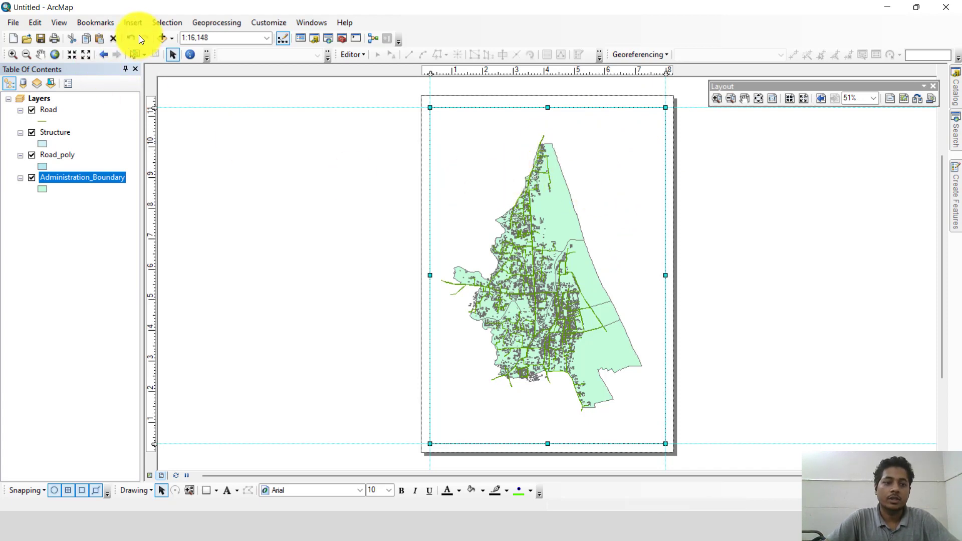
# Step: Insert the map title "Ward and Road boundary of Technaf" and move it just below the data frame's upper edge
pyautogui.click(134, 23)
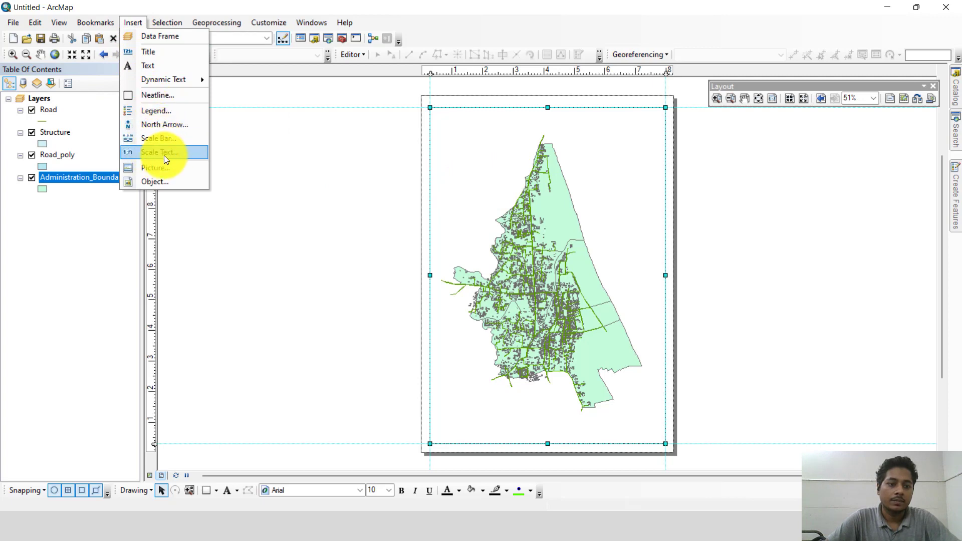
pyautogui.click(150, 52)
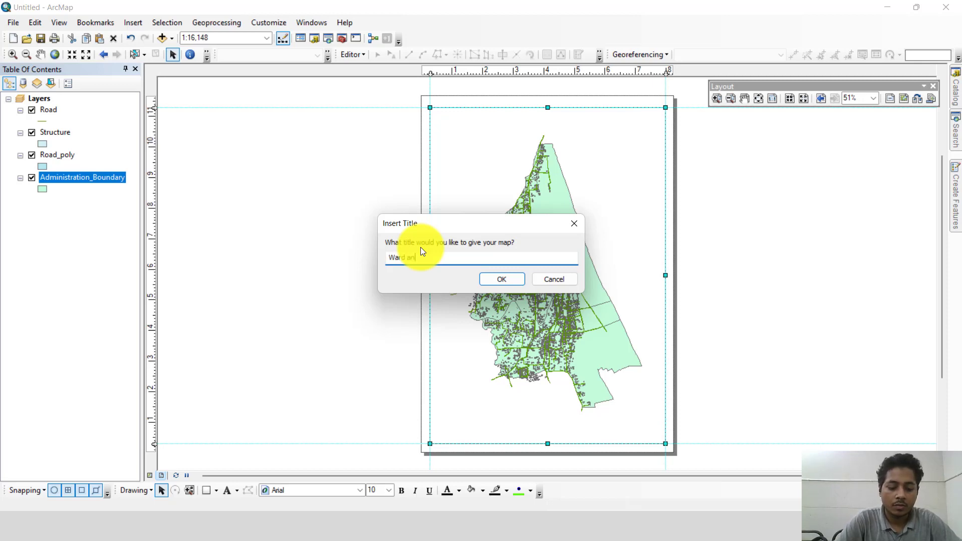
pyautogui.write('Ward and Road ')
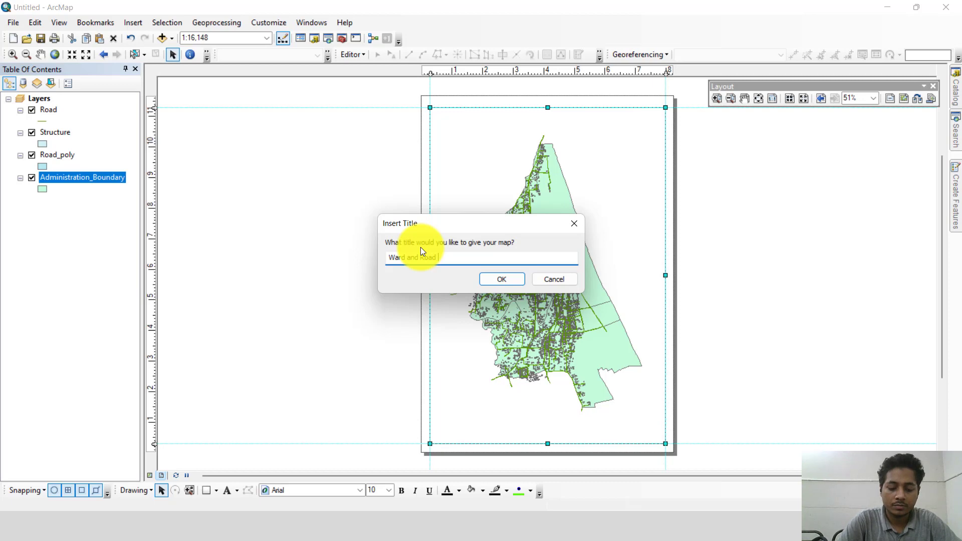
pyautogui.write('boundary')
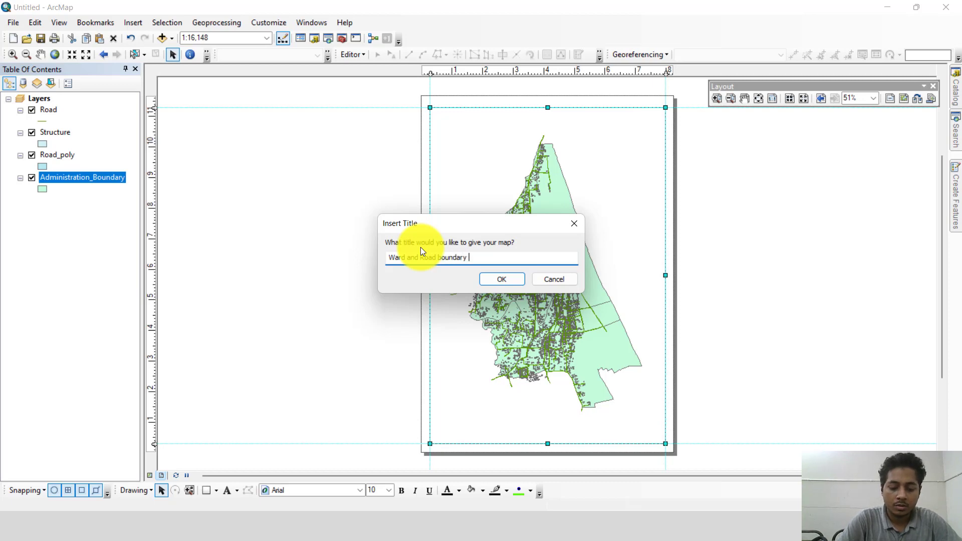
pyautogui.press('BackSpace')
pyautogui.press('BackSpace')
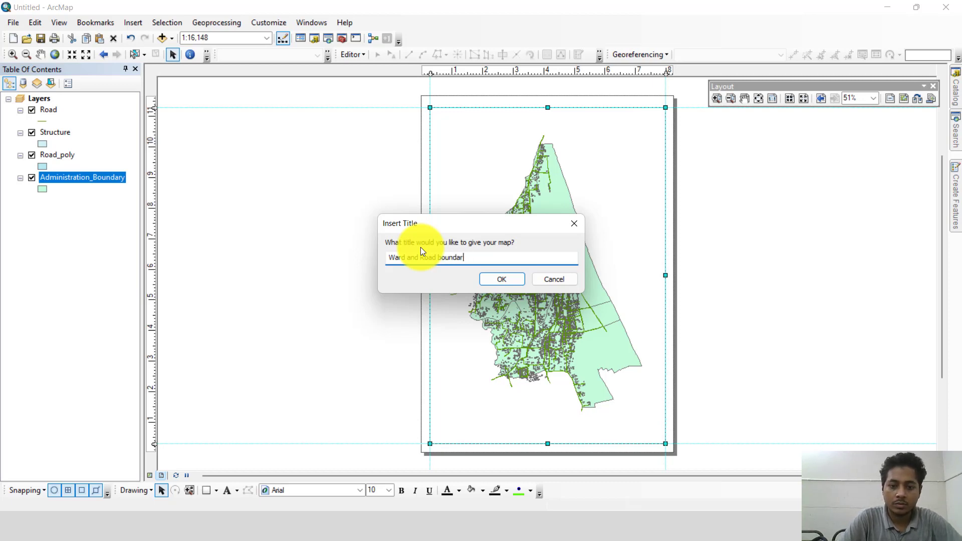
pyautogui.write('y of T')
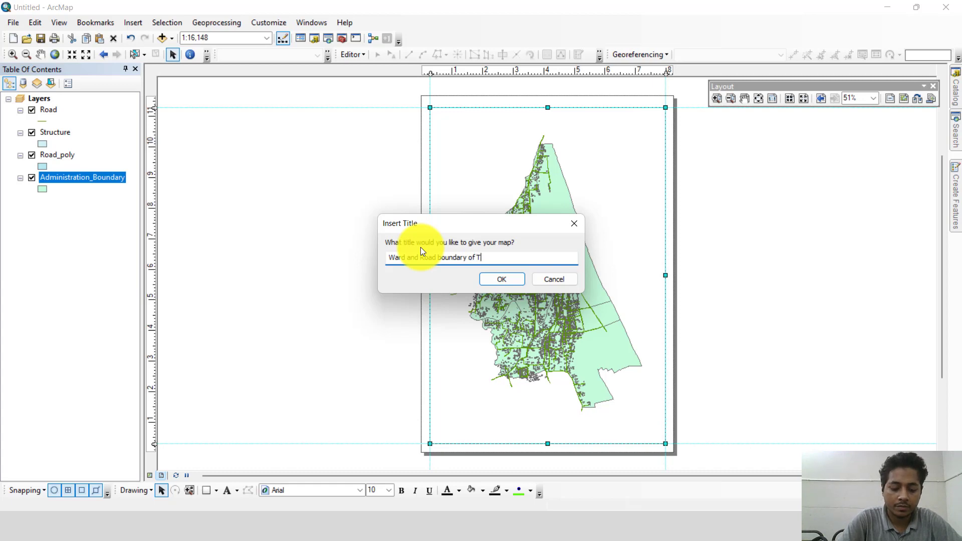
pyautogui.write('echnaf')
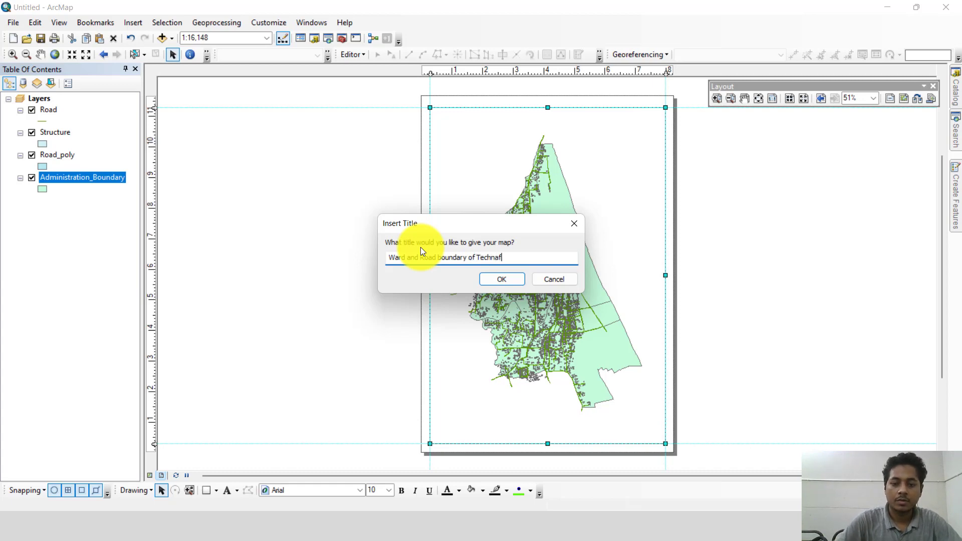
pyautogui.click(493, 278)
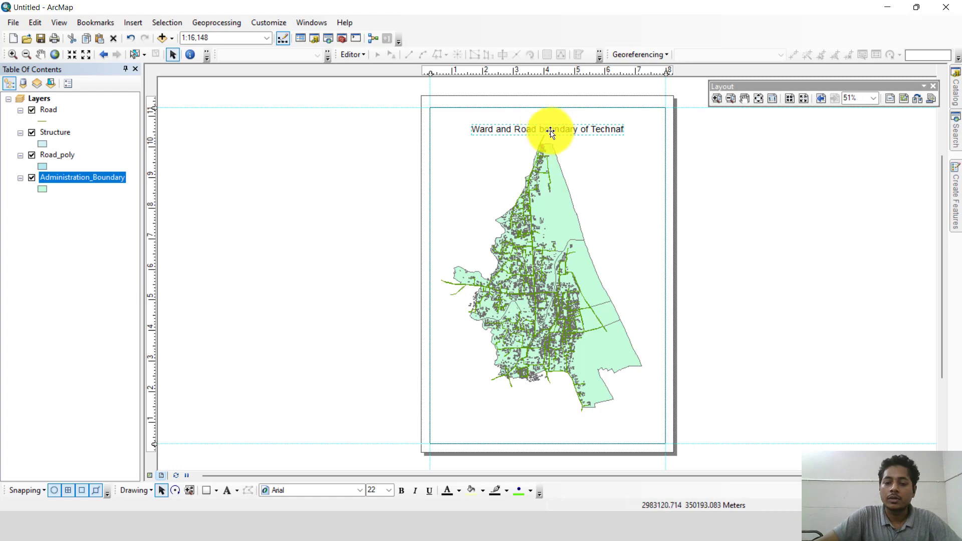
pyautogui.moveTo(558, 128)
pyautogui.mouseDown()
pyautogui.moveTo(560, 111)
pyautogui.moveTo(556, 119)
pyautogui.mouseUp()
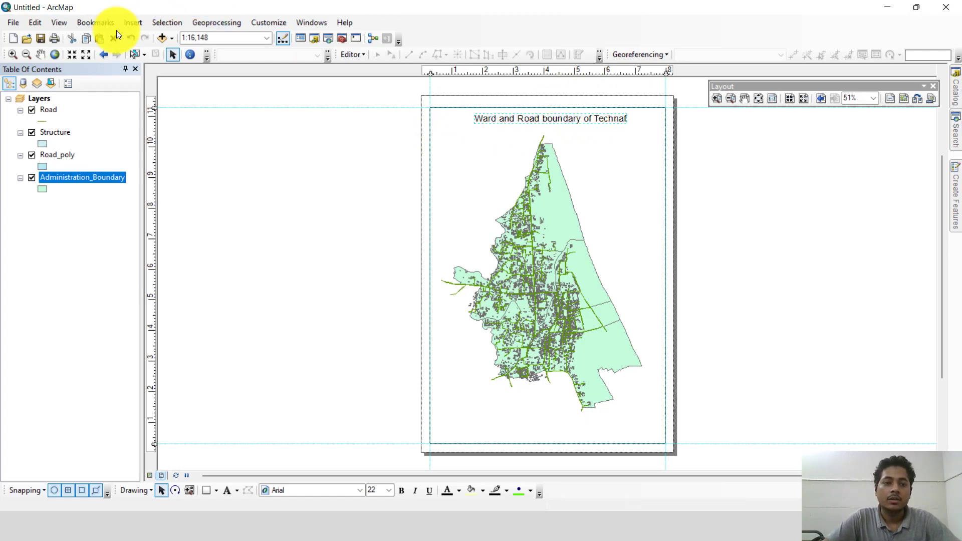
# Step: Insert an ESRI North 2 north arrow and place it near the data frame's upper-right corner, beneath the title's level
pyautogui.click(133, 22)
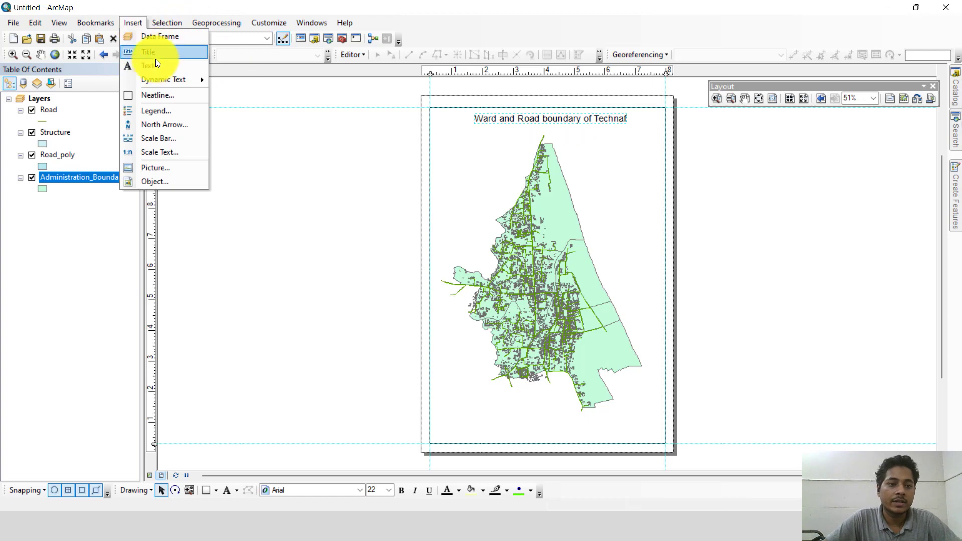
pyautogui.click(161, 125)
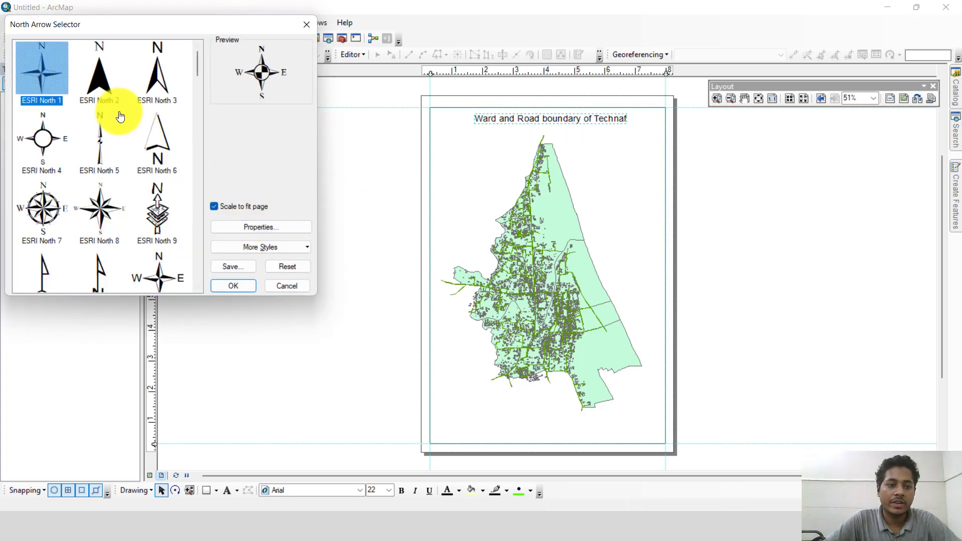
pyautogui.click(97, 78)
pyautogui.click(231, 283)
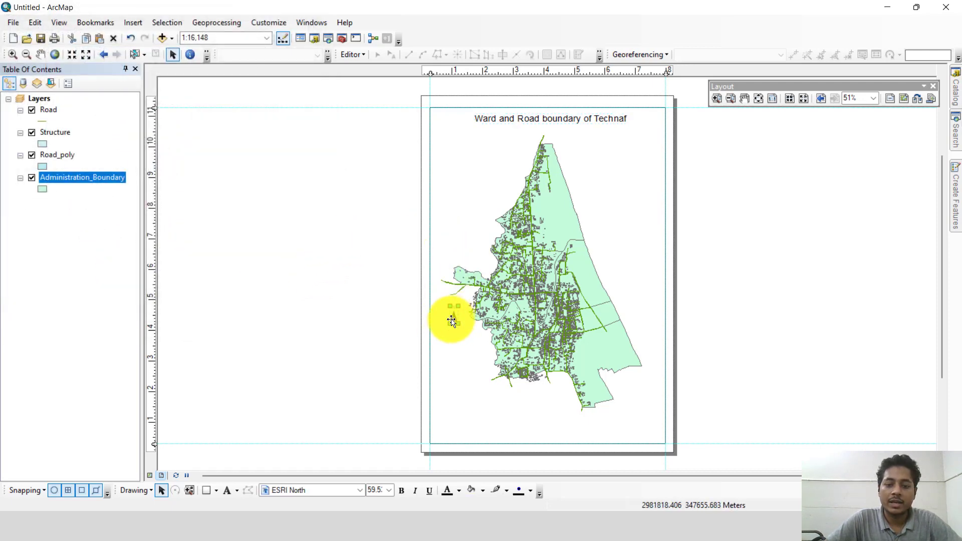
pyautogui.moveTo(453, 319); pyautogui.dragTo(638, 154)
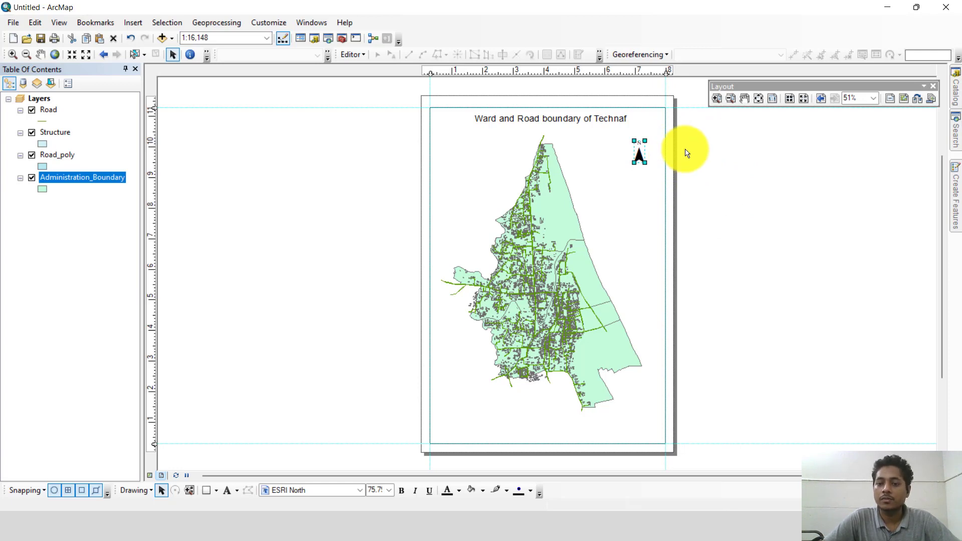
# Step: Insert a Scale Line 1 Metric scale bar and move it into the data frame's lower-left corner
pyautogui.click(134, 21)
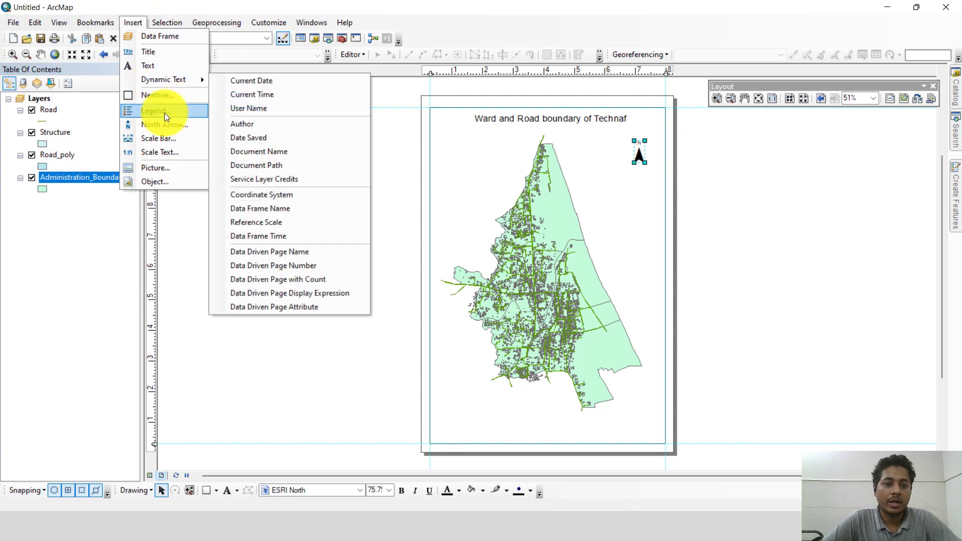
pyautogui.click(170, 144)
pyautogui.scroll(-1, 122, 128)
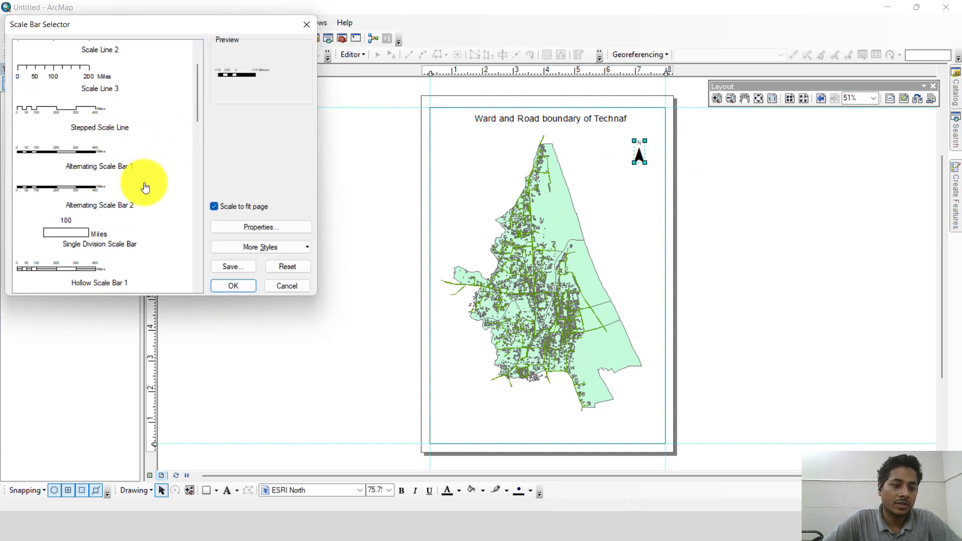
pyautogui.scroll(-2, 145, 187)
pyautogui.scroll(1, 146, 188)
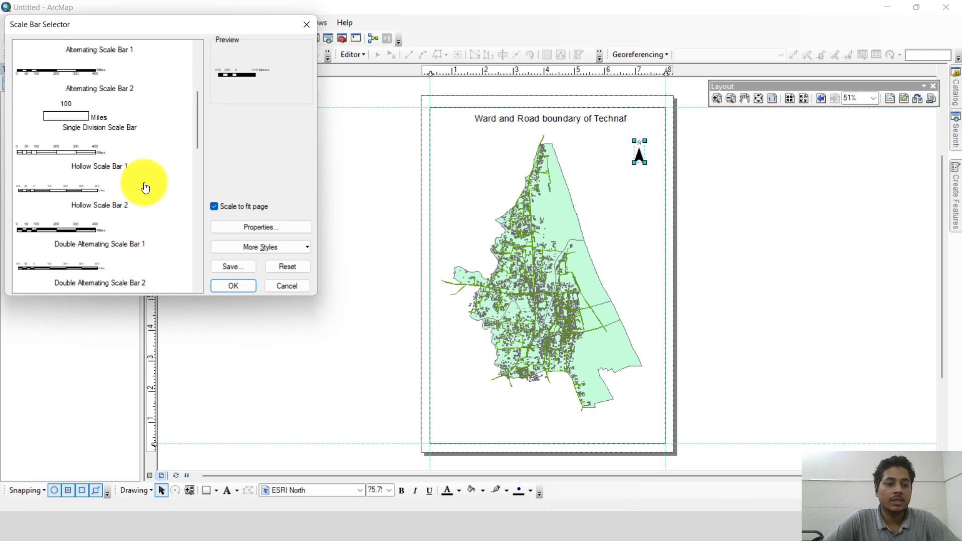
pyautogui.scroll(1, 145, 188)
pyautogui.scroll(3, 145, 187)
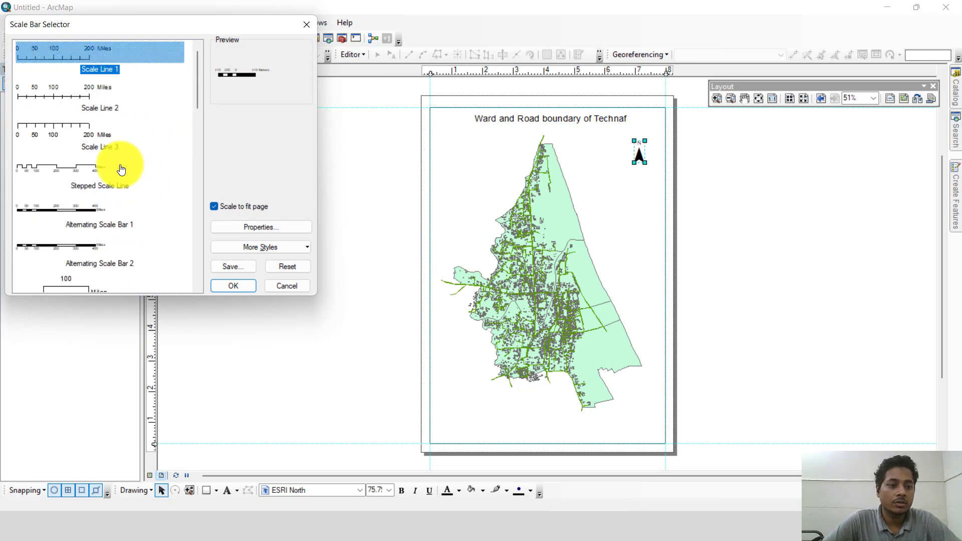
pyautogui.scroll(-9, 100, 197)
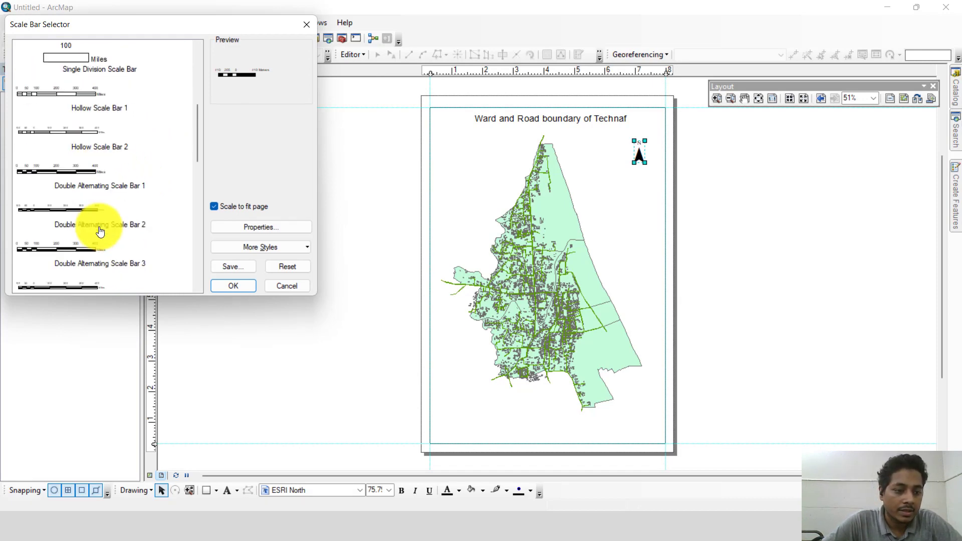
pyautogui.scroll(-3, 84, 233)
pyautogui.scroll(2, 55, 191)
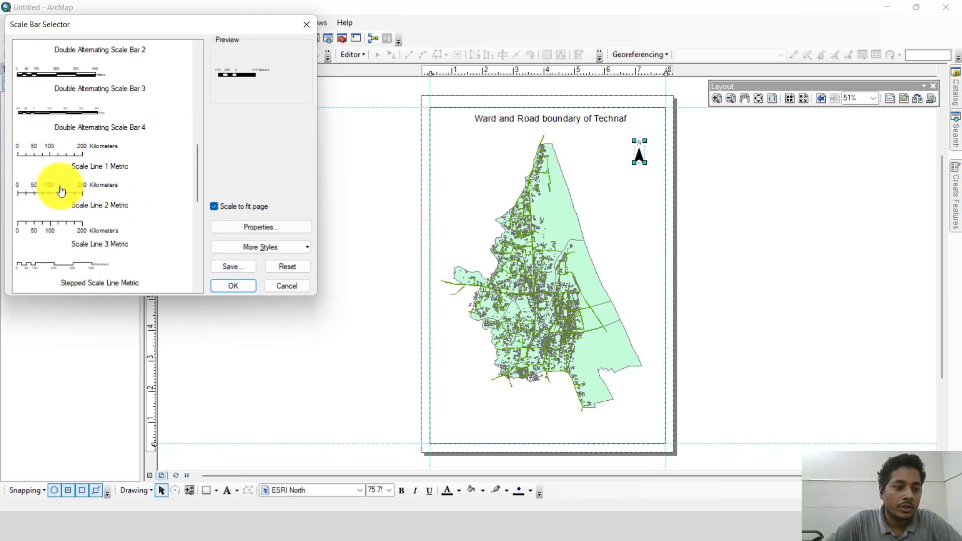
pyautogui.click(60, 153)
pyautogui.click(230, 286)
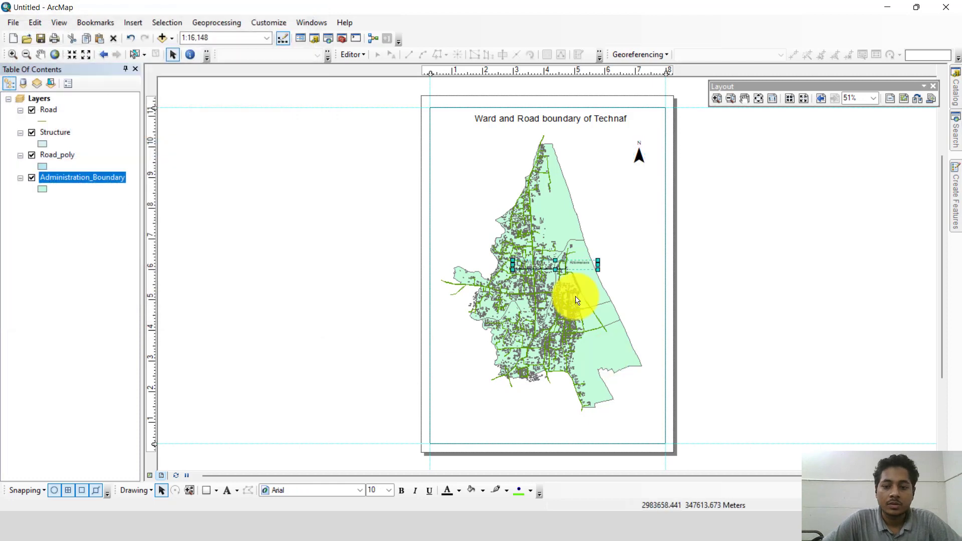
pyautogui.moveTo(553, 261); pyautogui.dragTo(482, 437)
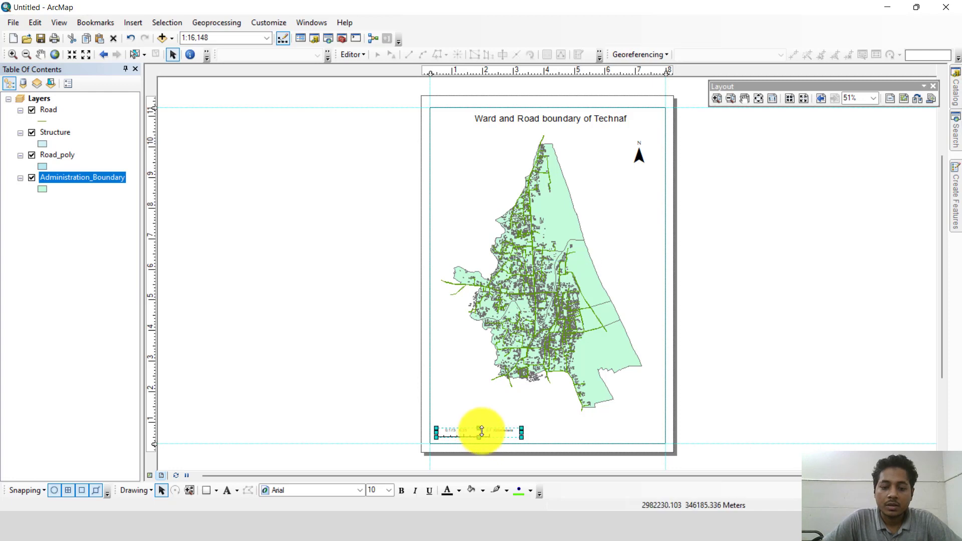
# Step: Set the scale line's width to 3.7836 in and its height to 1.3011 in
pyautogui.rightClick(481, 434)
pyautogui.click(510, 422)
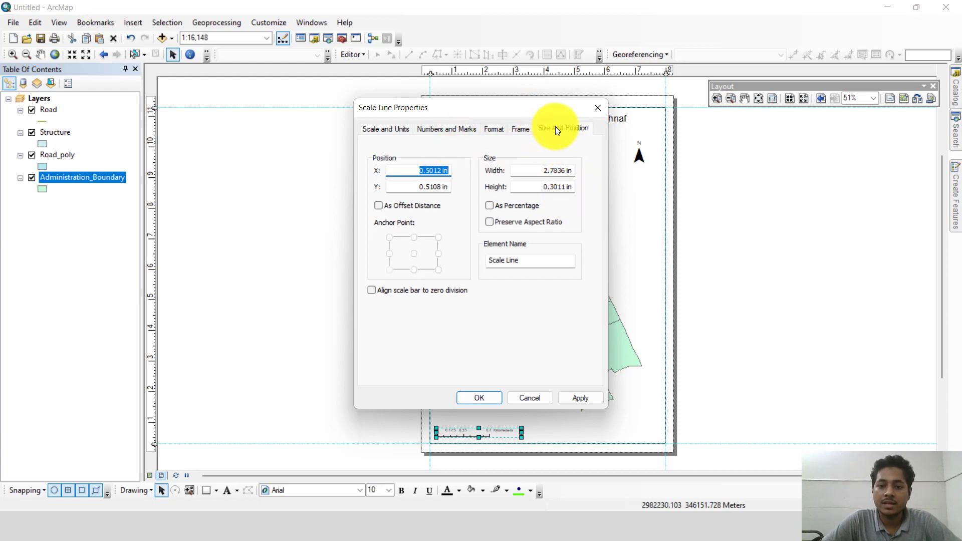
pyautogui.click(555, 129)
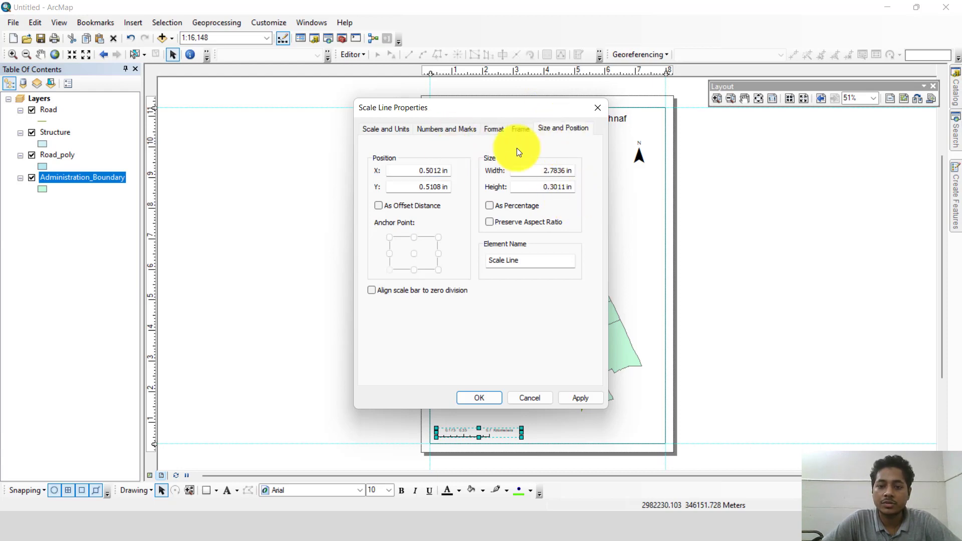
pyautogui.click(550, 186)
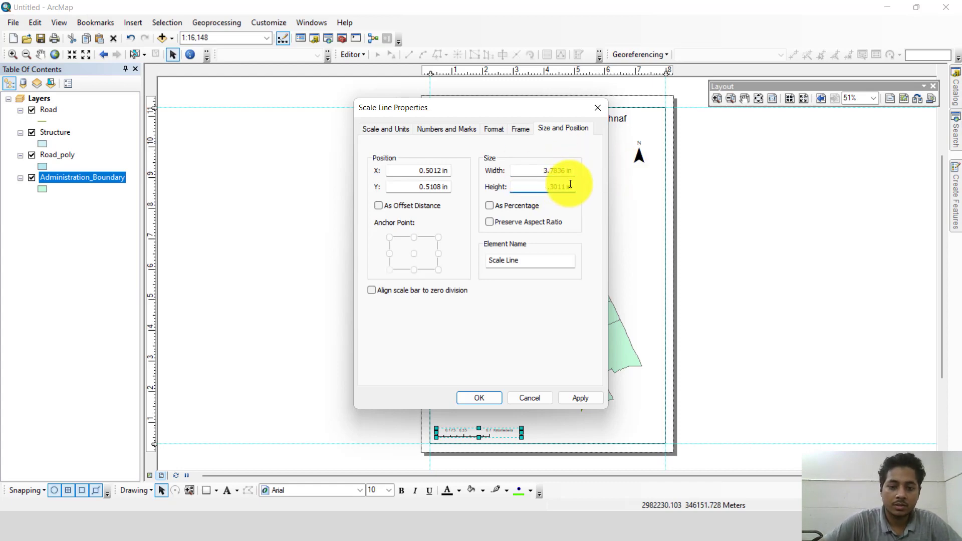
pyautogui.click(581, 399)
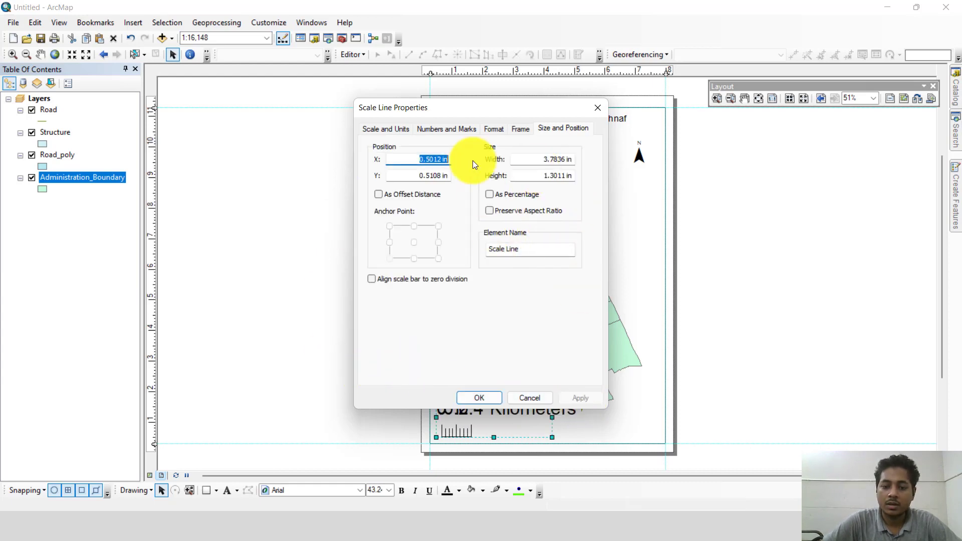
# Step: Set the scale line's width to 2.7836 in and height to 0.803 in, and stretch it to about 4.16 in wide
pyautogui.moveTo(482, 110); pyautogui.dragTo(336, 53)
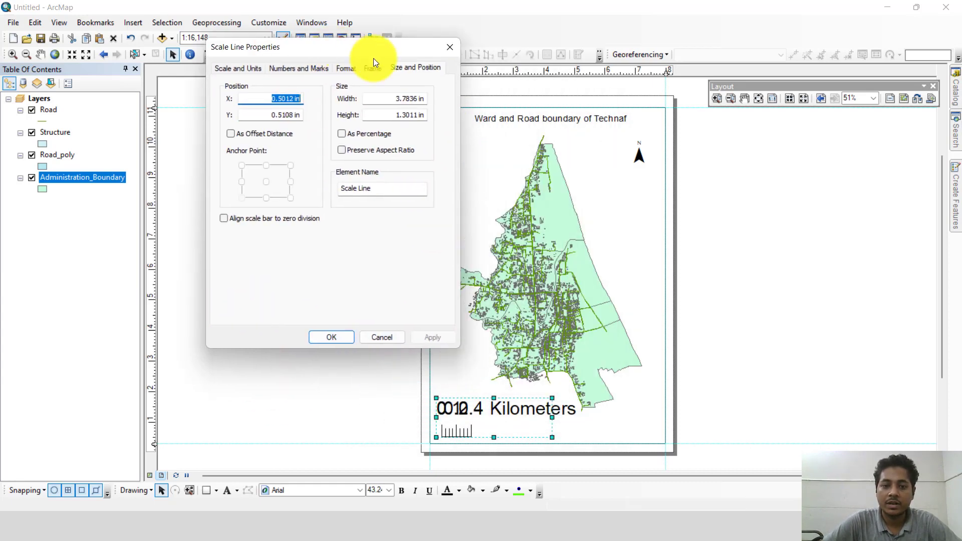
pyautogui.click(398, 99)
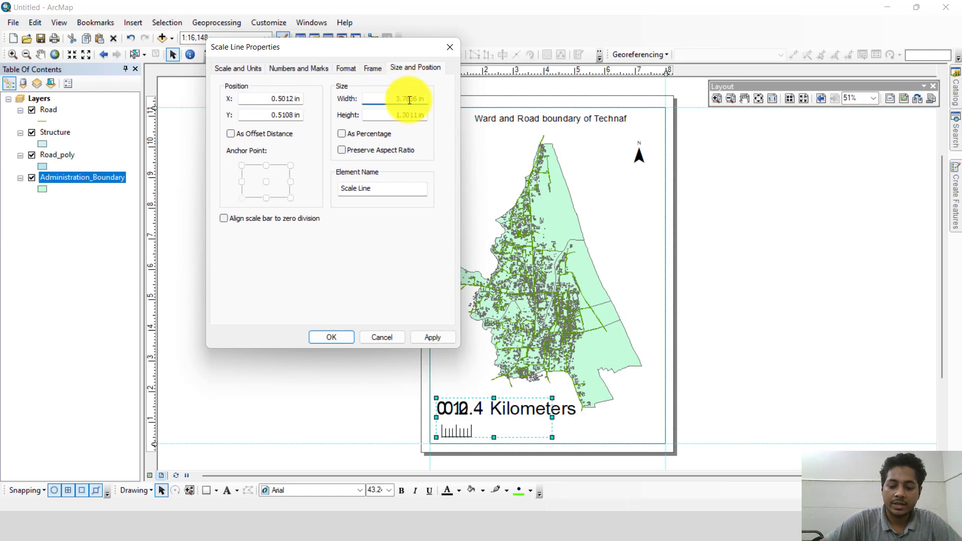
pyautogui.press('BackSpace')
pyautogui.write('2')
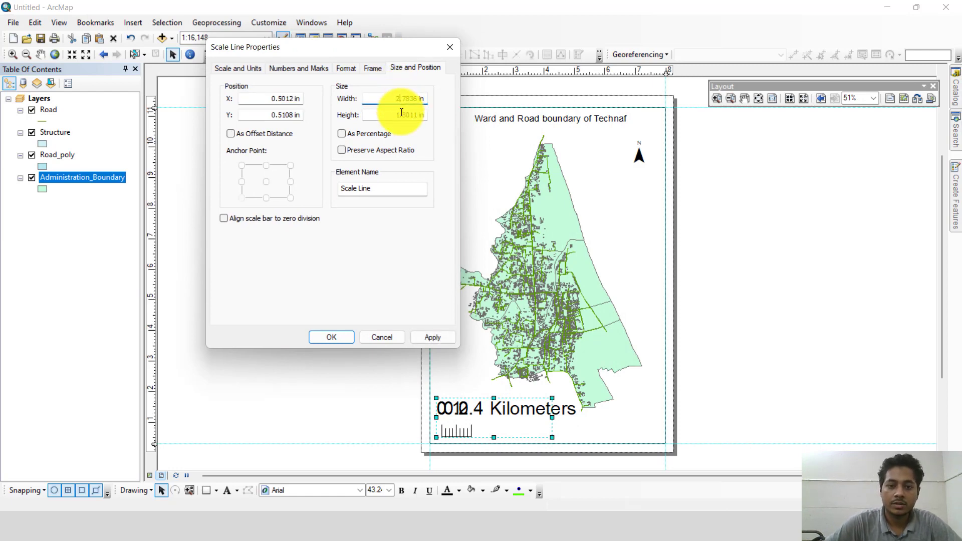
pyautogui.click(401, 114)
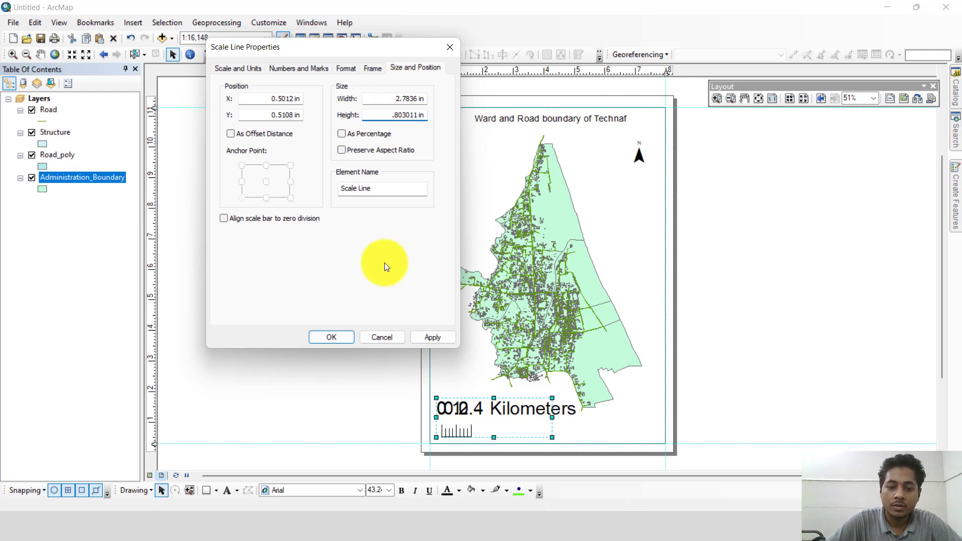
pyautogui.click(450, 334)
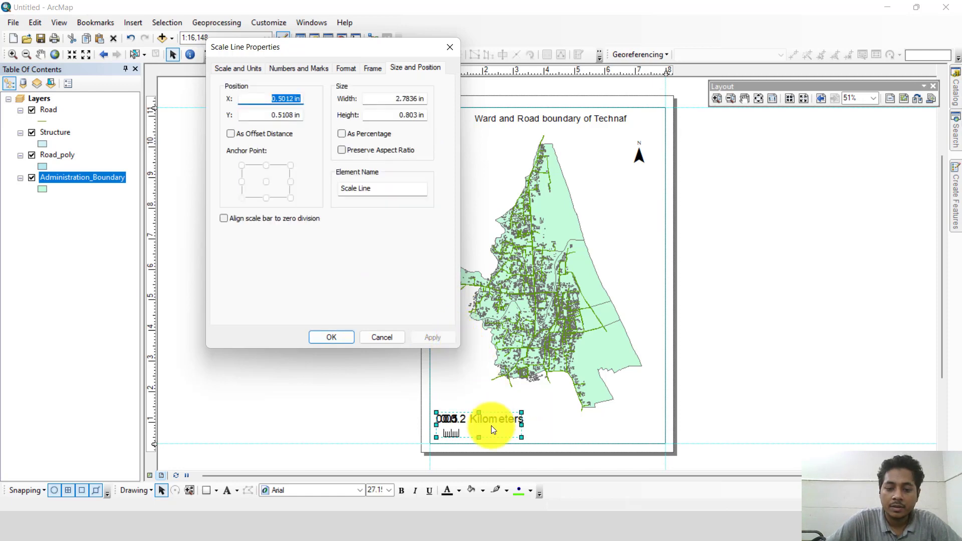
pyautogui.click(348, 335)
pyautogui.moveTo(524, 425); pyautogui.dragTo(563, 425)
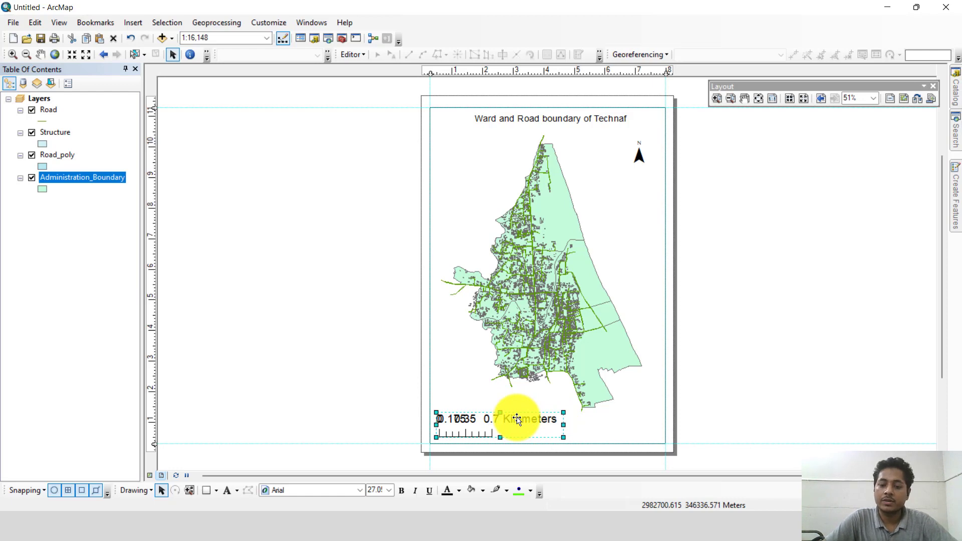
# Step: Set the scale line's number frequency to ends (and zero) and widen the scale line to about 4.71 in
pyautogui.rightClick(518, 418)
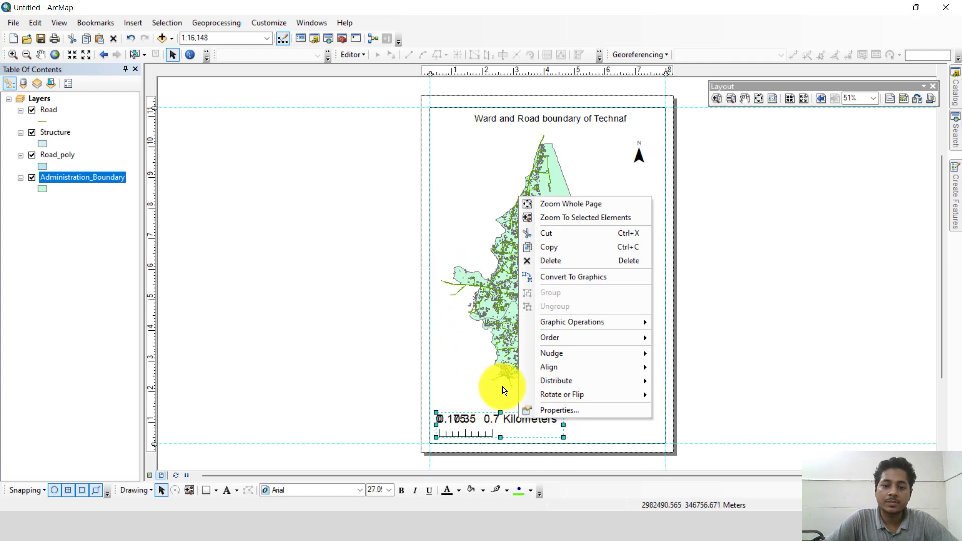
pyautogui.click(550, 410)
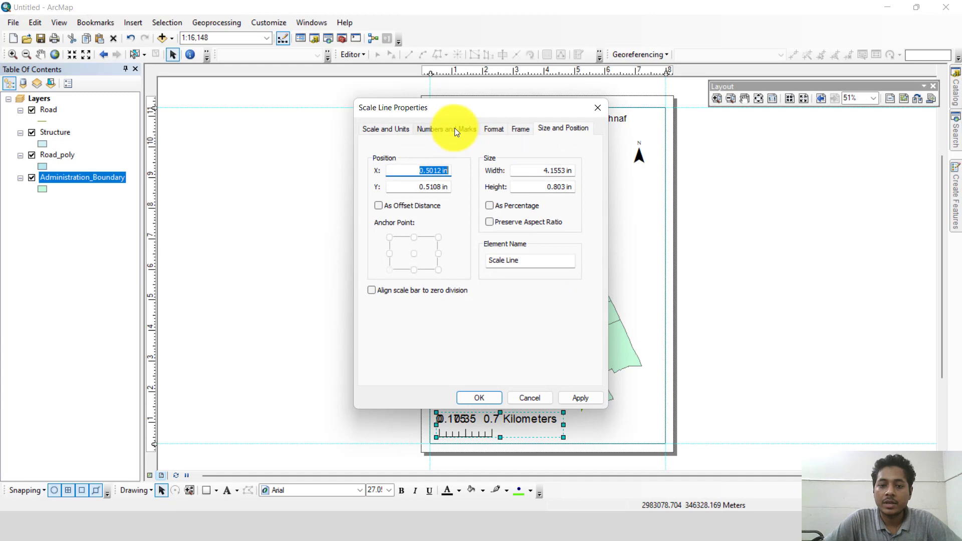
pyautogui.click(454, 129)
pyautogui.click(486, 171)
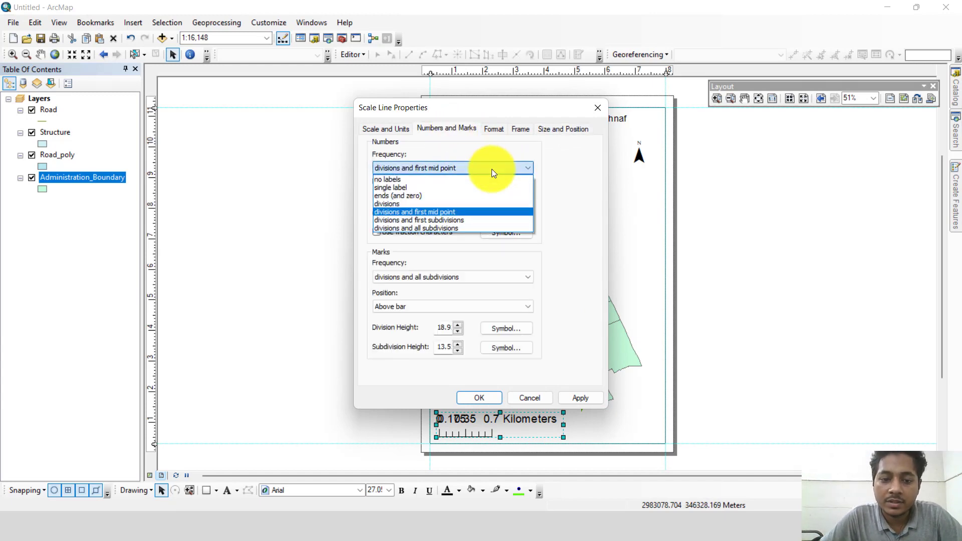
pyautogui.click(404, 195)
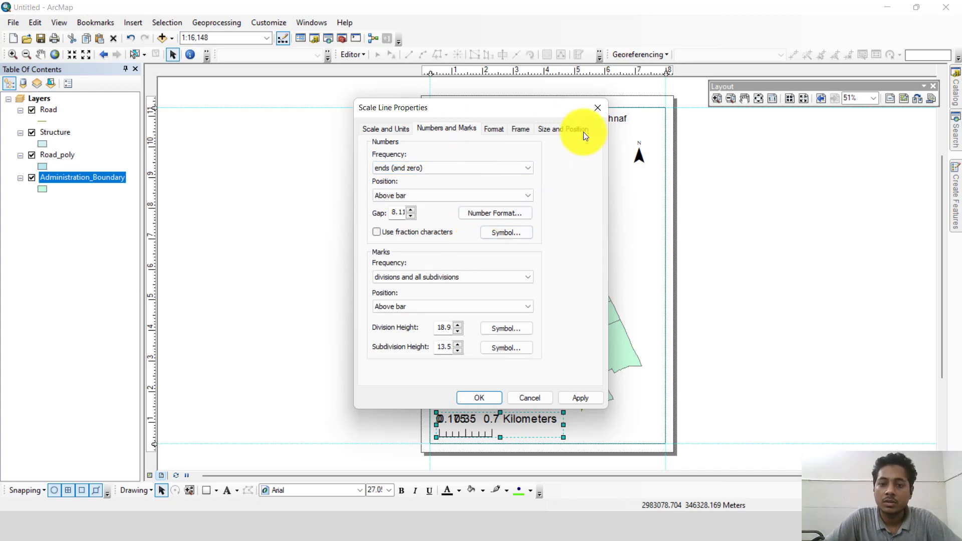
pyautogui.click(497, 125)
pyautogui.click(520, 129)
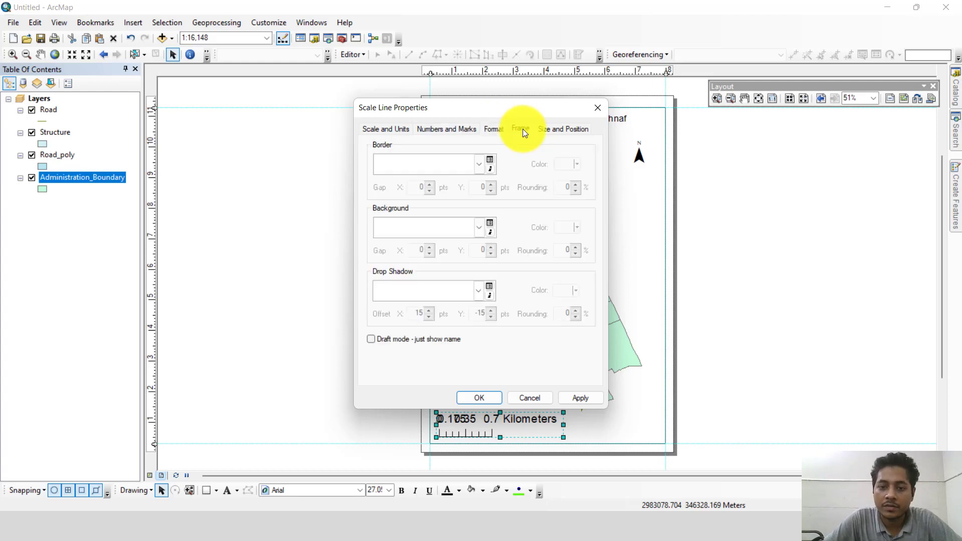
pyautogui.click(492, 129)
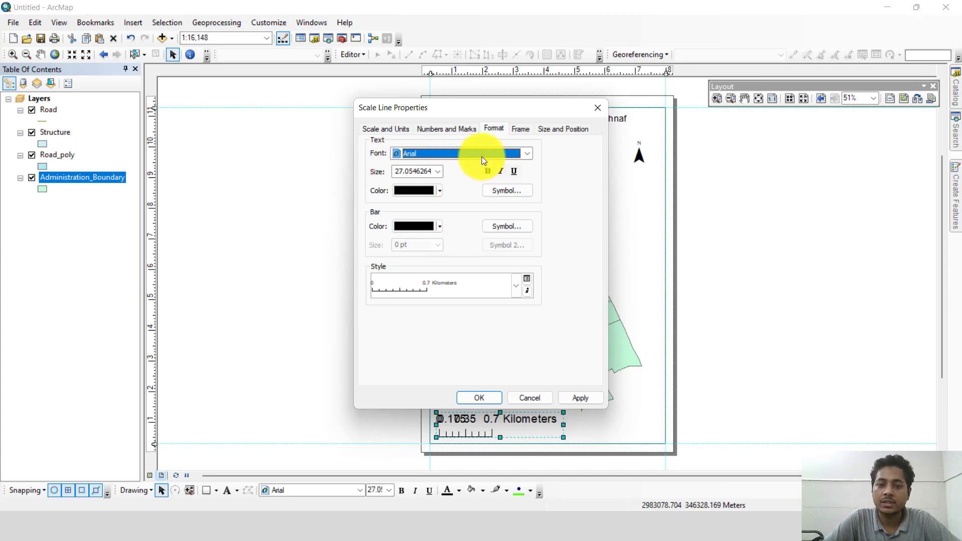
pyautogui.click(525, 156)
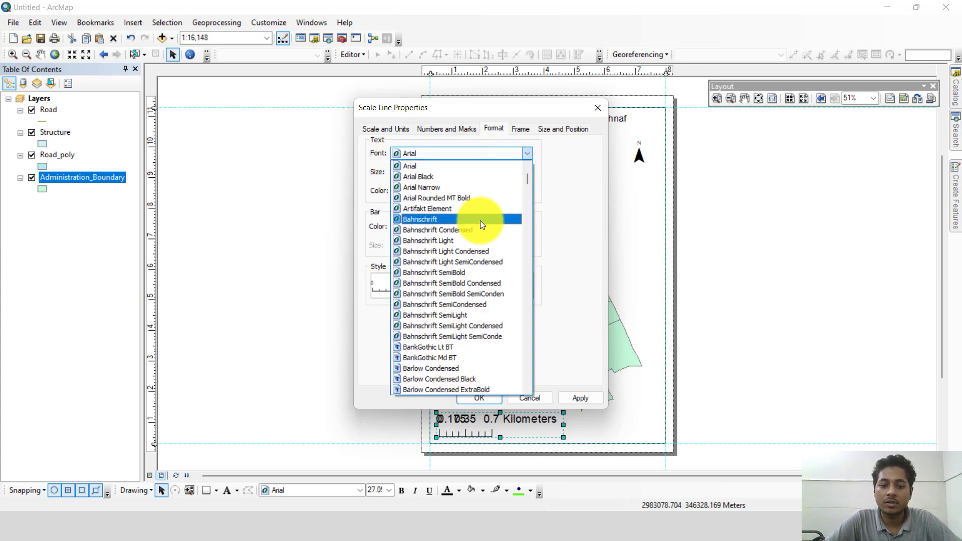
pyautogui.click(529, 153)
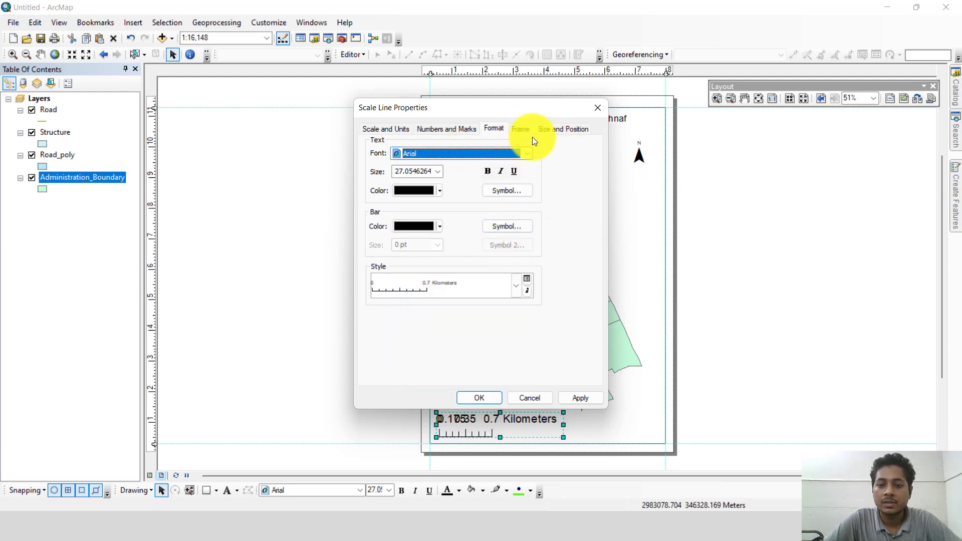
pyautogui.click(576, 398)
pyautogui.click(477, 394)
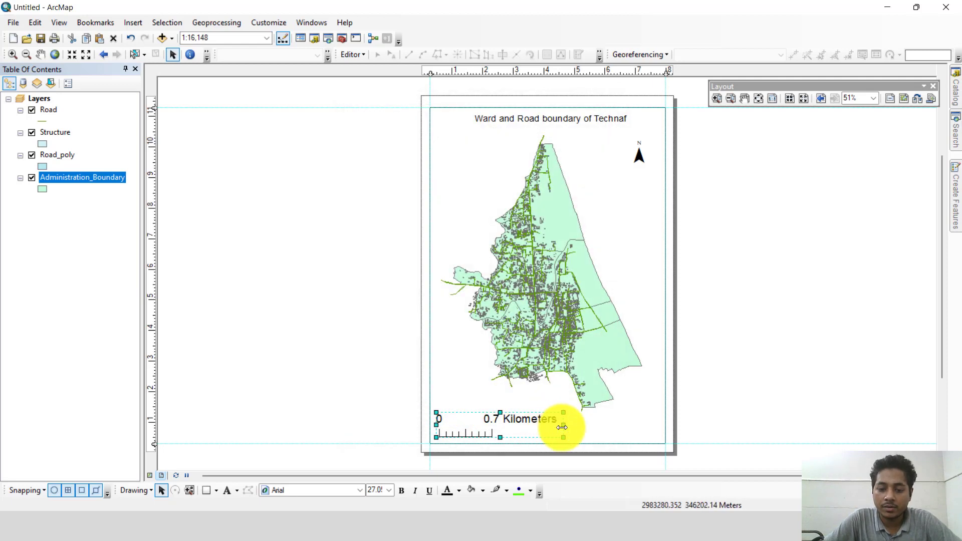
pyautogui.moveTo(563, 425)
pyautogui.mouseDown()
pyautogui.moveTo(593, 424)
pyautogui.moveTo(579, 425)
pyautogui.mouseUp()
# Step: Reduce the scale line's width through its size properties, and stretch it back out to a 1-kilometre bar
pyautogui.rightClick(561, 423)
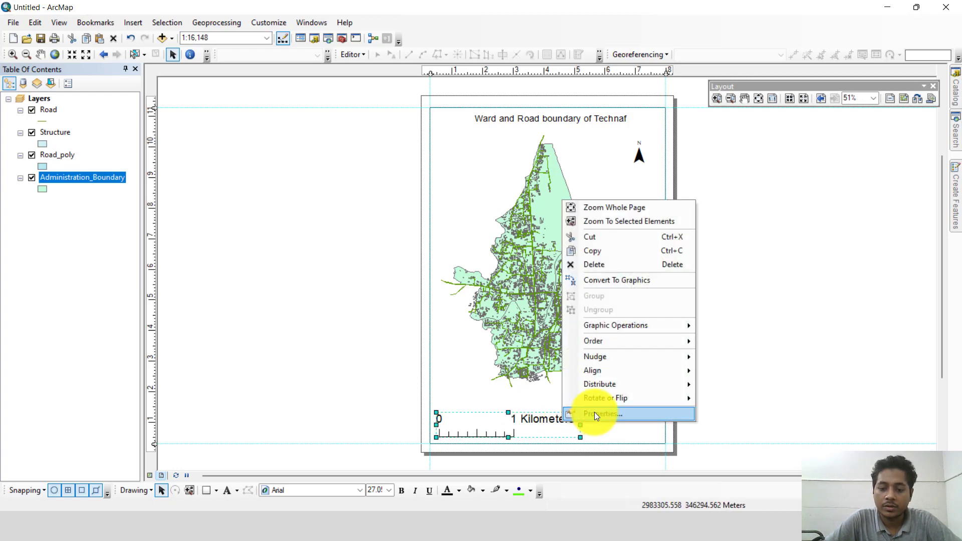
pyautogui.click(593, 413)
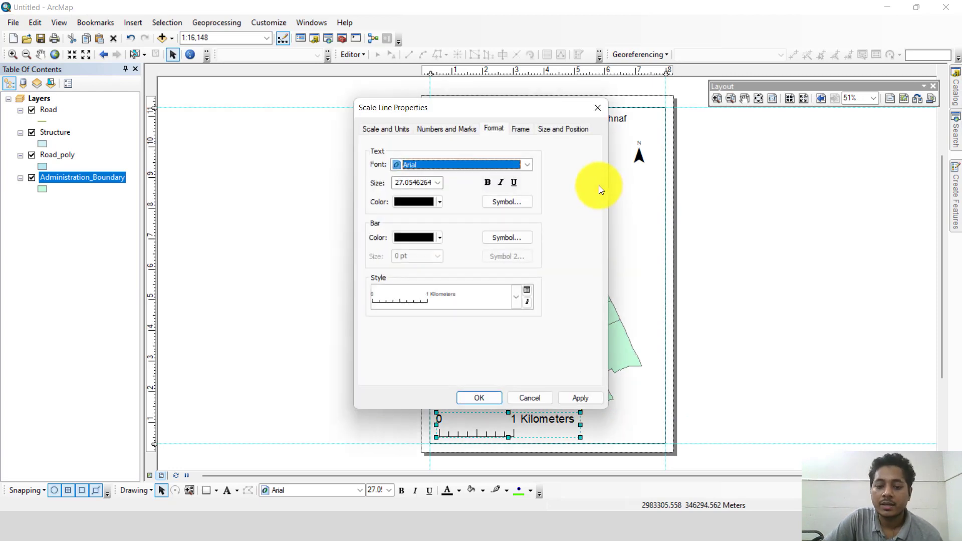
pyautogui.click(547, 132)
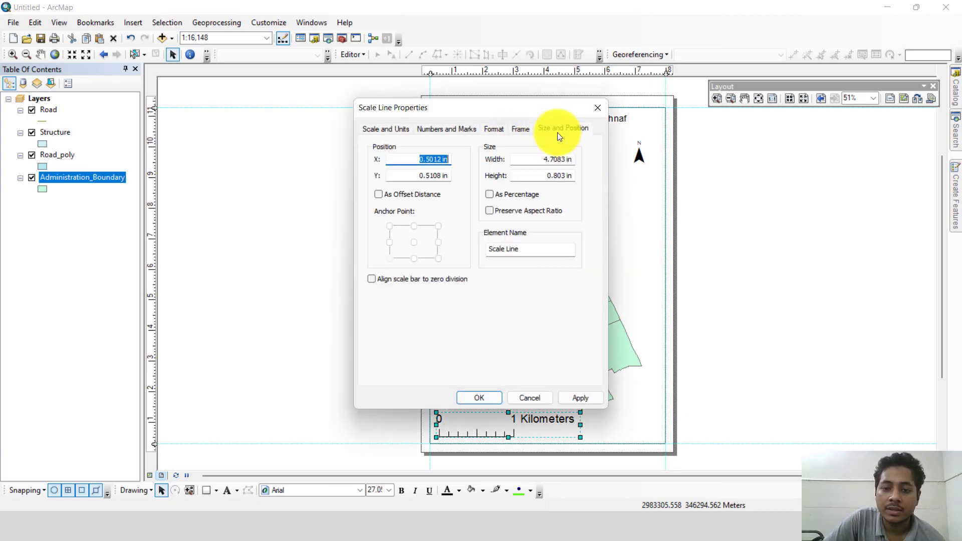
pyautogui.click(547, 159)
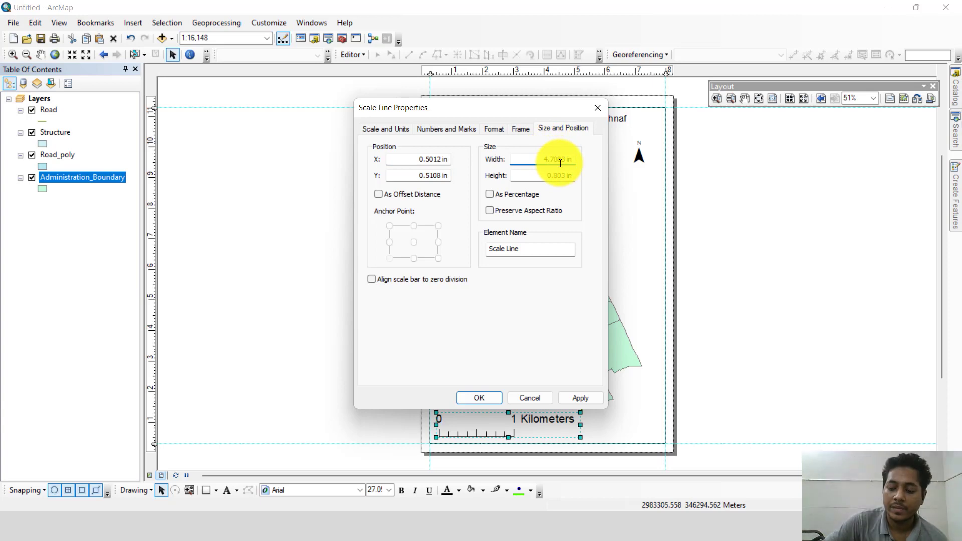
pyautogui.press('Return')
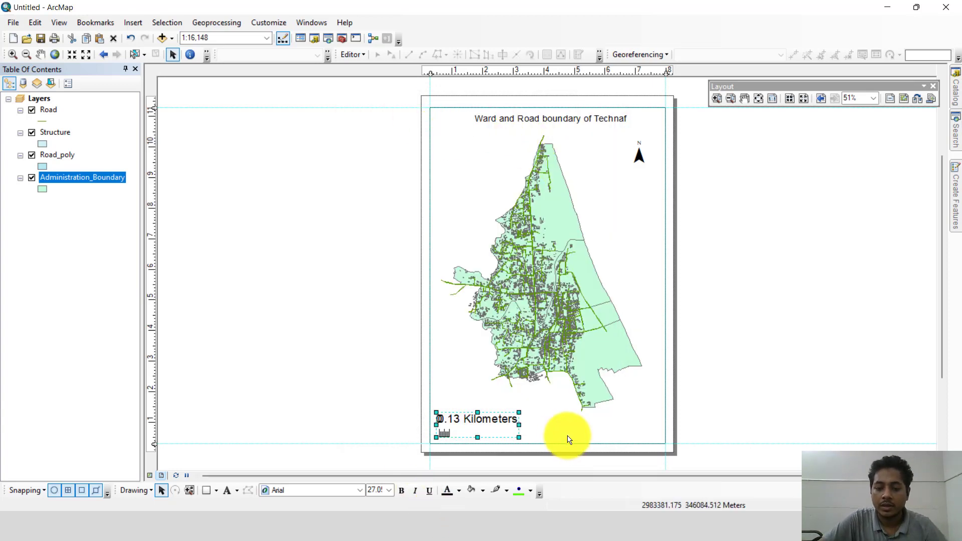
pyautogui.moveTo(515, 423); pyautogui.dragTo(577, 428)
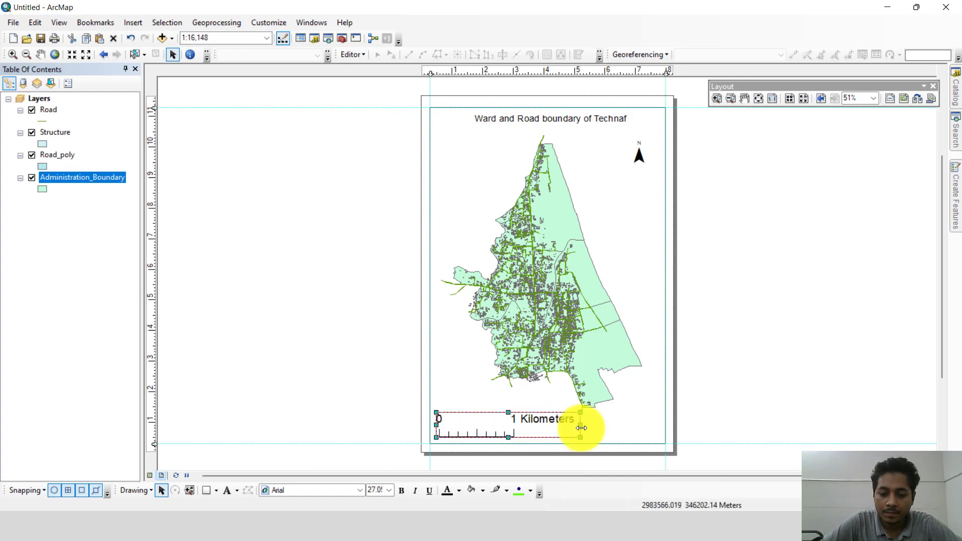
pyautogui.click(751, 398)
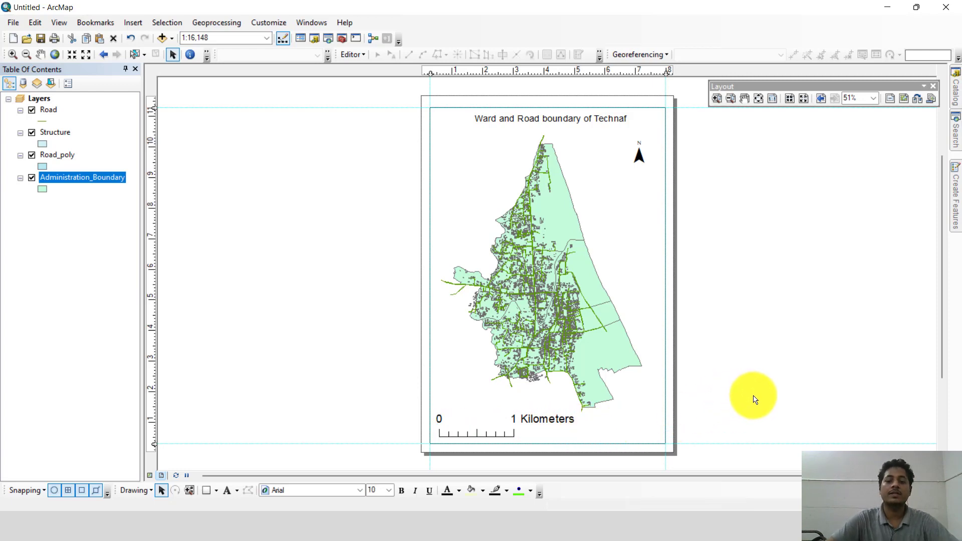
# Step: Insert a one-column legend of Road, Structure, Road_poly and Administration_Boundary with default settings, and move it to the map's lower left
pyautogui.click(134, 25)
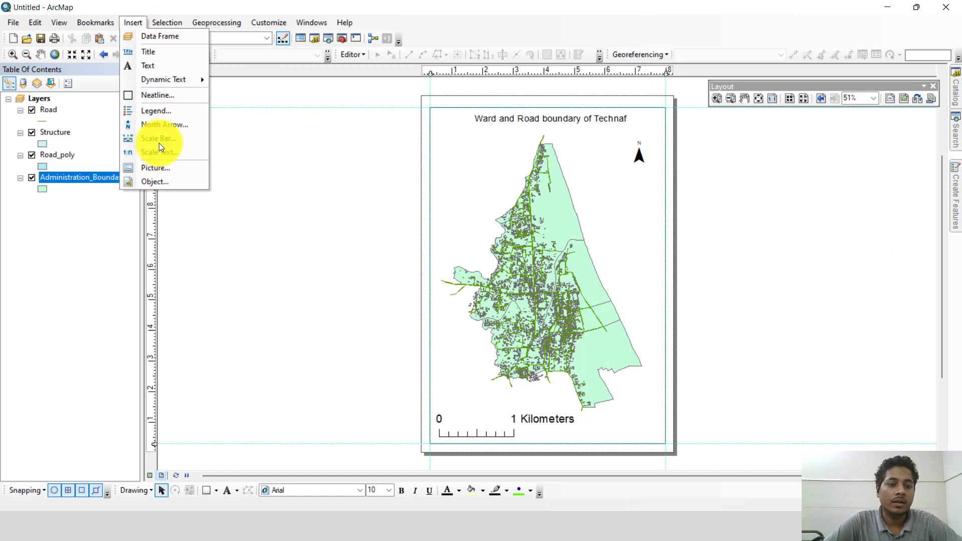
pyautogui.click(152, 108)
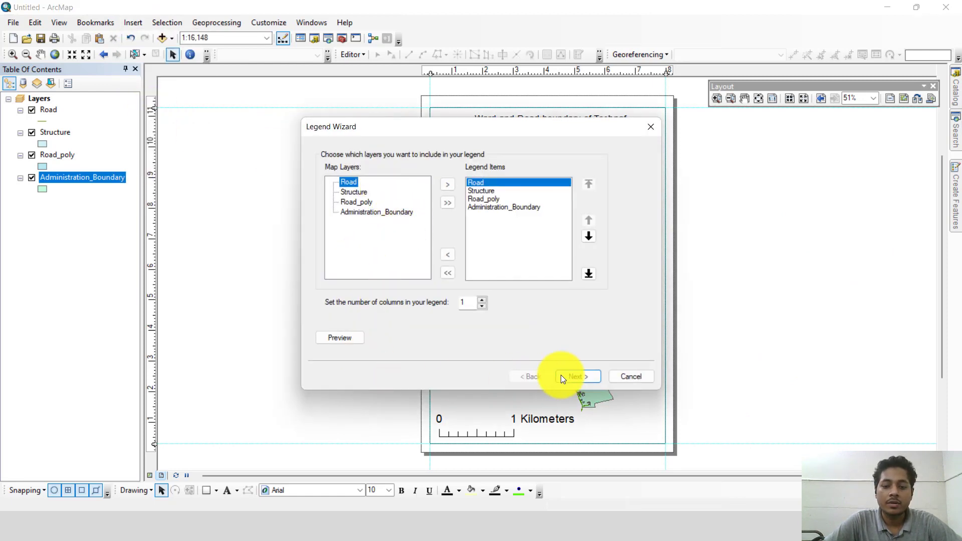
pyautogui.click(576, 374)
pyautogui.click(576, 373)
pyautogui.click(576, 376)
pyautogui.click(577, 377)
pyautogui.click(576, 377)
pyautogui.moveTo(460, 307); pyautogui.dragTo(447, 371)
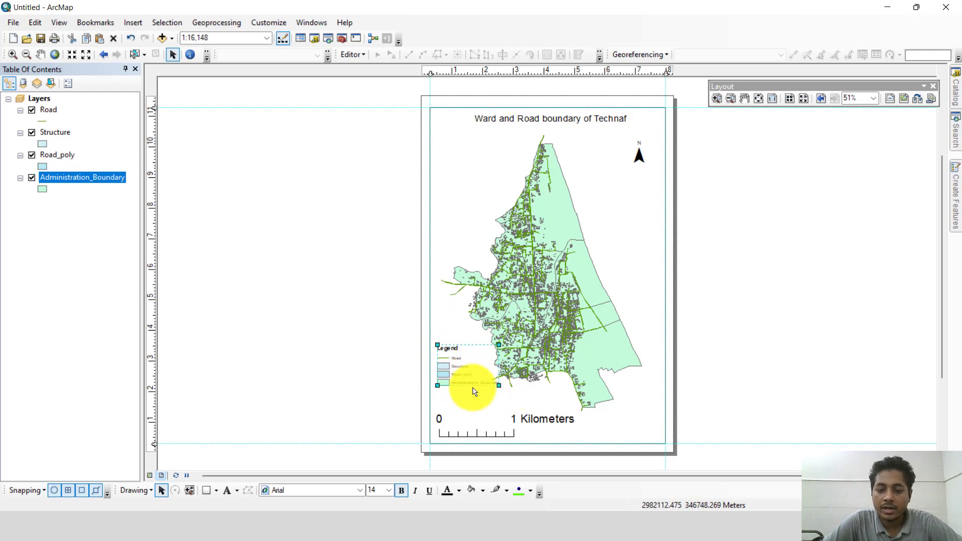
# Step: Set the legend's width to 3.0101 in, keeping its aspect ratio
pyautogui.rightClick(447, 360)
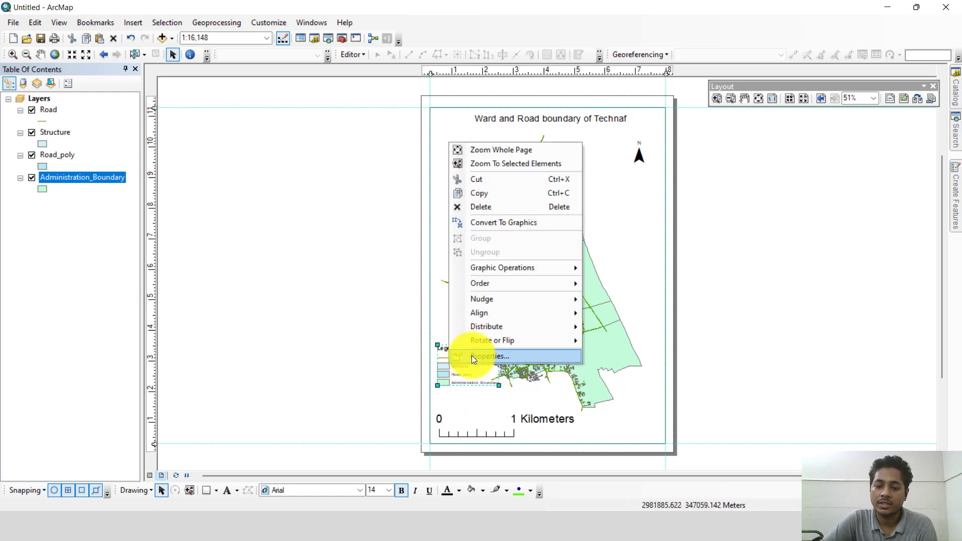
pyautogui.click(471, 356)
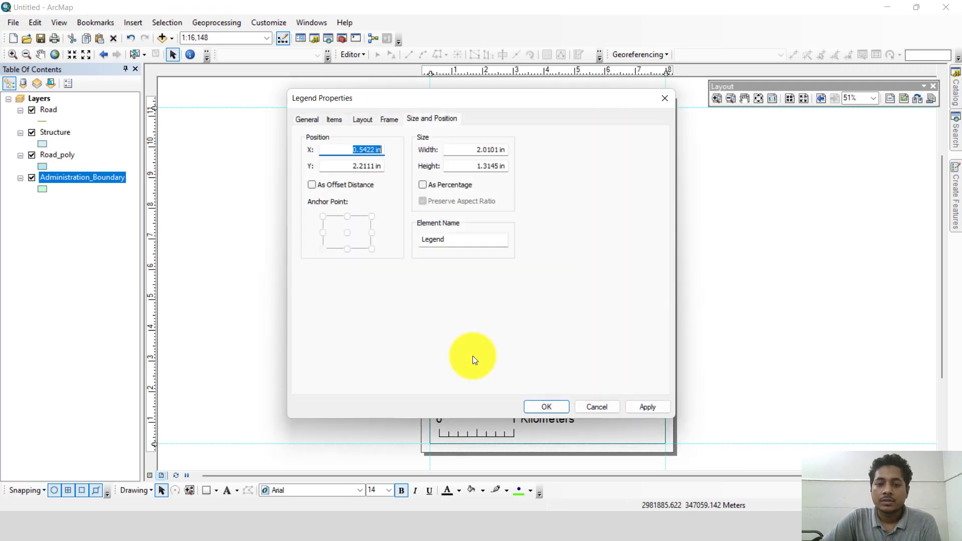
pyautogui.click(482, 149)
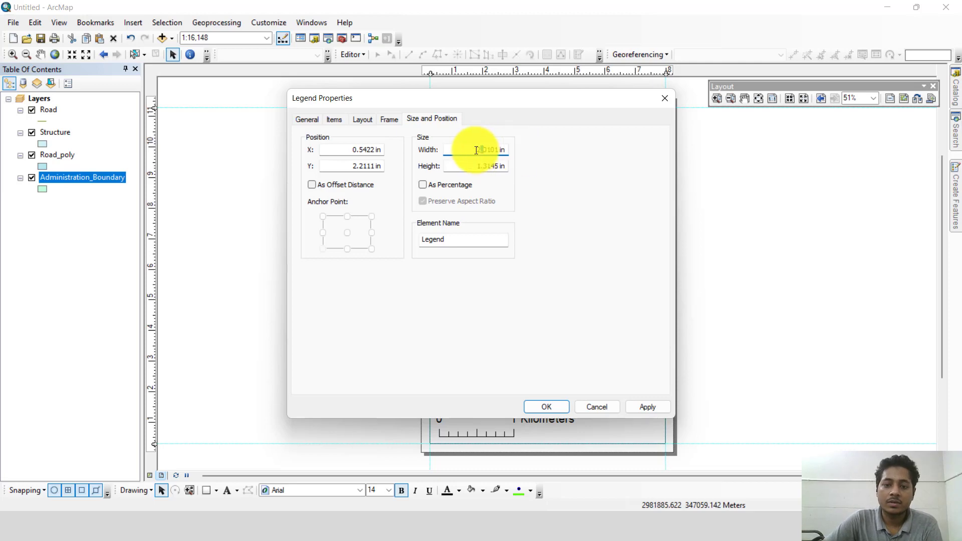
pyautogui.press('BackSpace')
pyautogui.write('3')
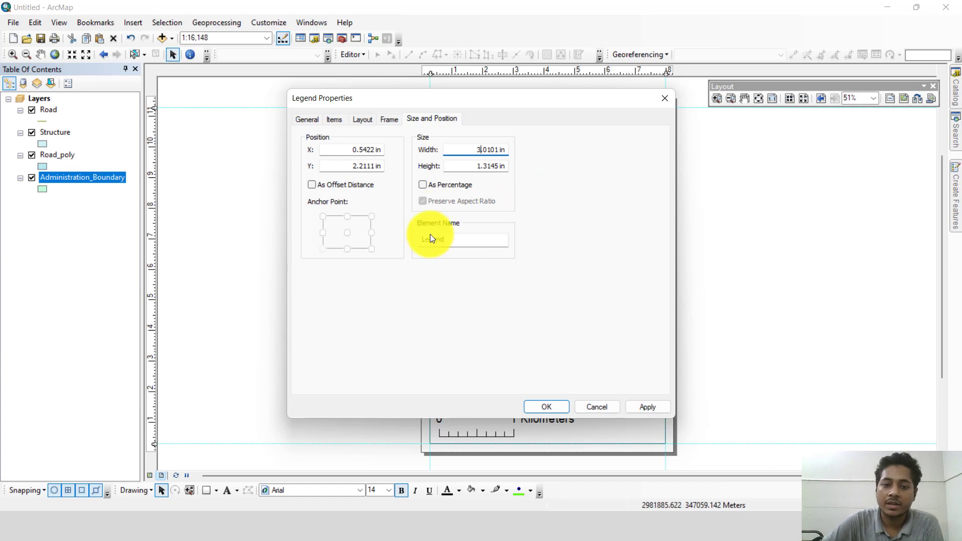
pyautogui.click(483, 165)
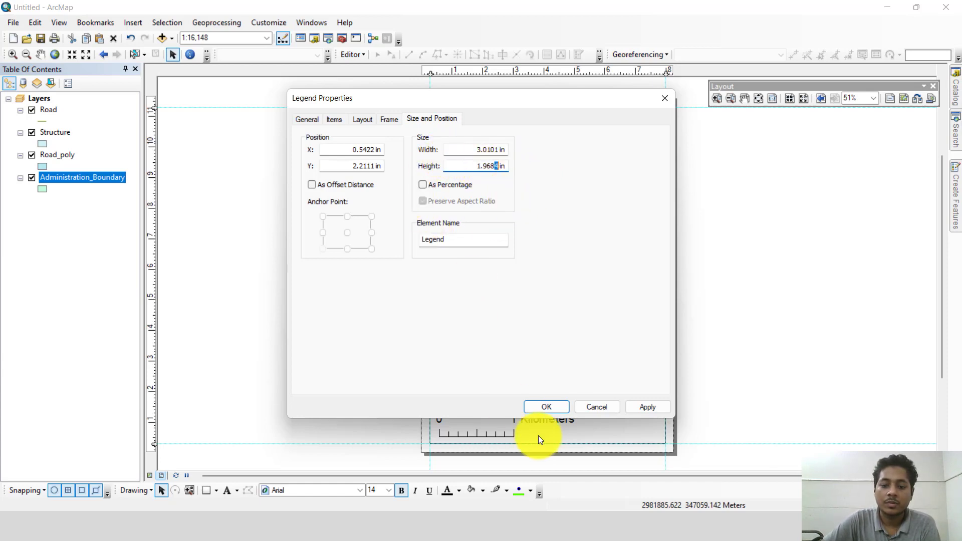
pyautogui.click(642, 406)
pyautogui.moveTo(530, 100); pyautogui.dragTo(832, 170)
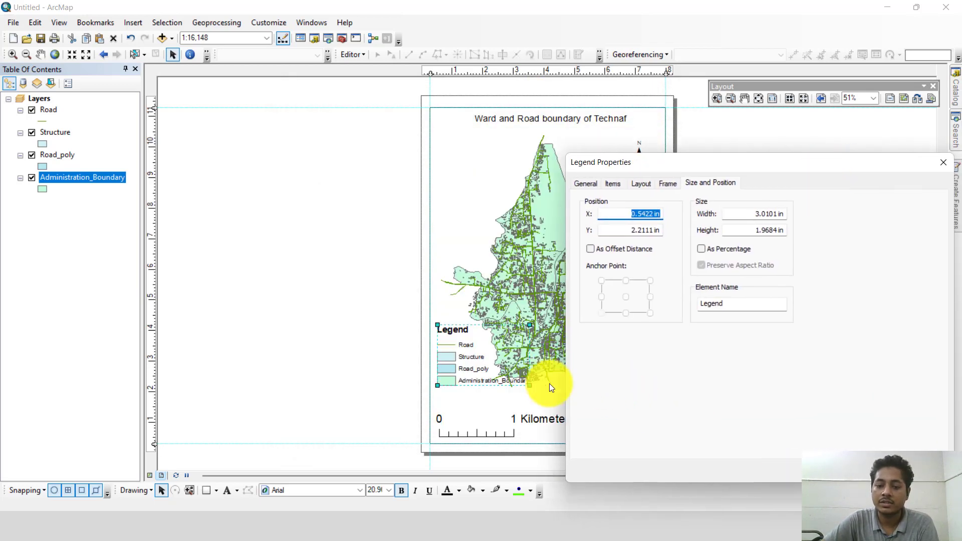
pyautogui.click(853, 475)
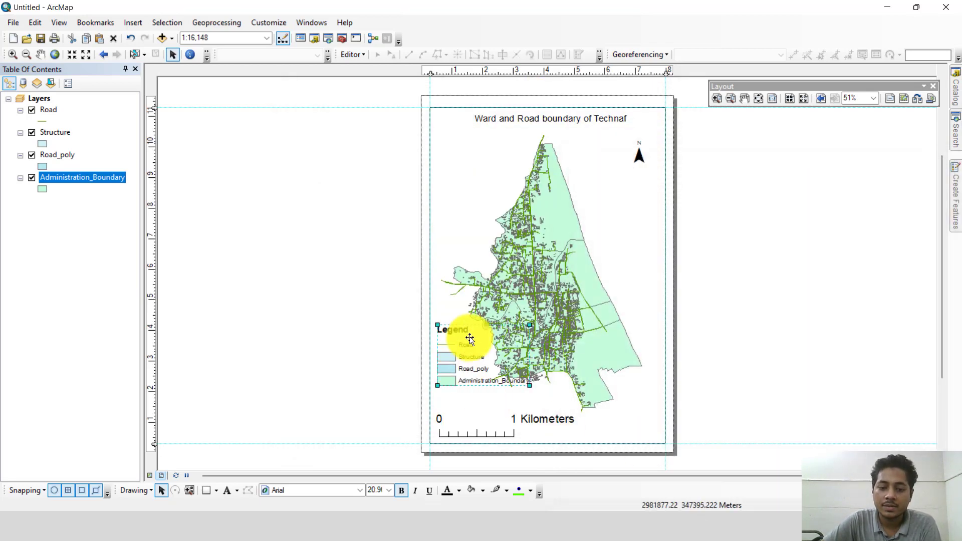
# Step: Move the legend down to just above the scale line, slightly inside the data frame's left edge
pyautogui.moveTo(466, 356); pyautogui.dragTo(464, 371)
pyautogui.rightClick(464, 371)
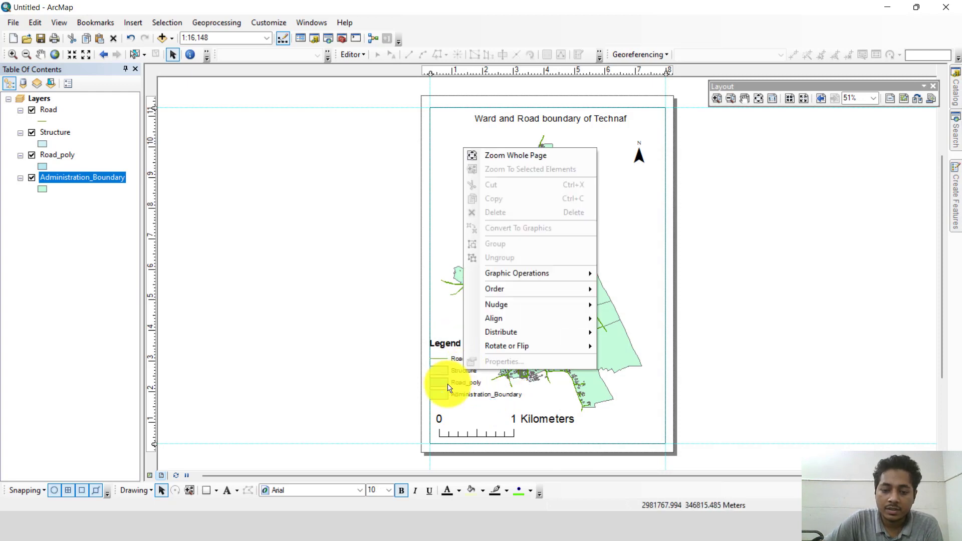
pyautogui.click(456, 383)
pyautogui.click(454, 359)
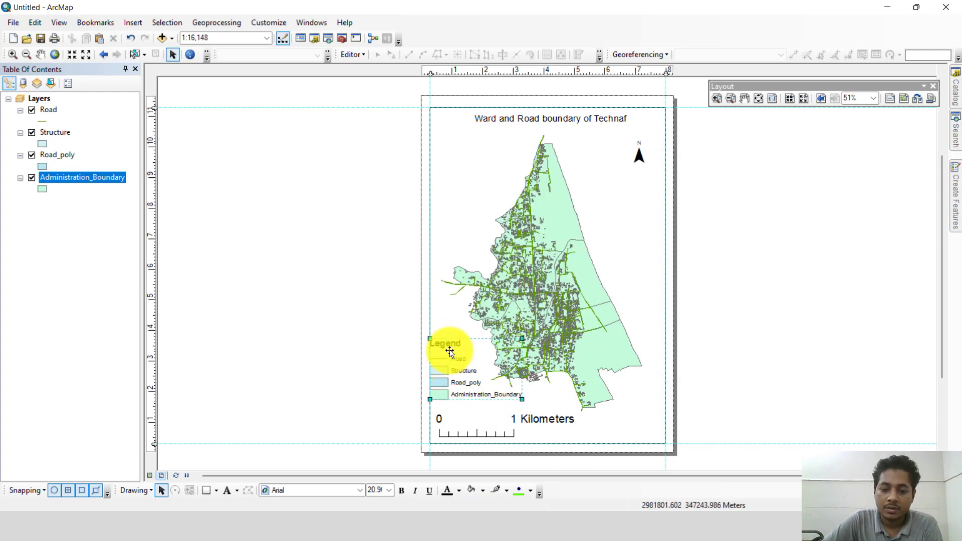
pyautogui.moveTo(450, 356); pyautogui.dragTo(477, 363)
pyautogui.moveTo(459, 360); pyautogui.dragTo(474, 381)
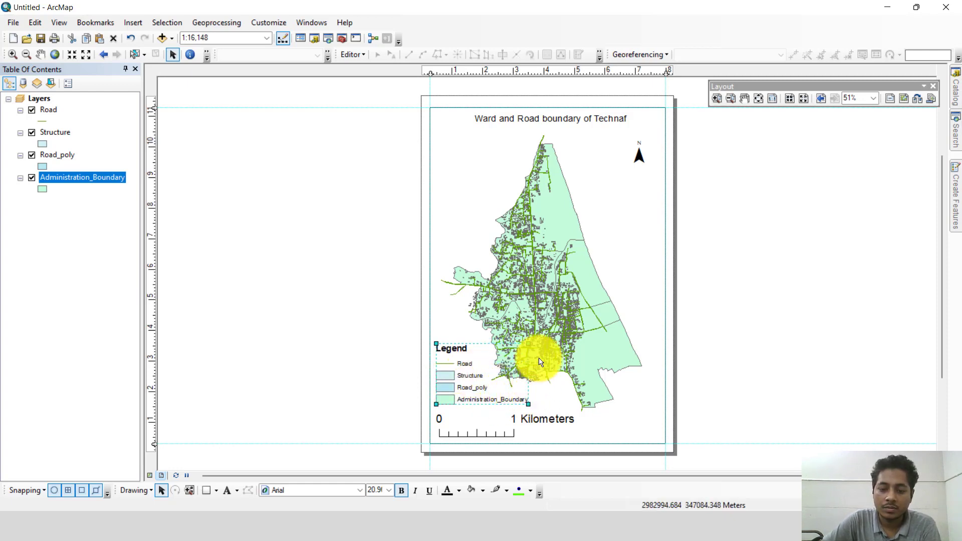
pyautogui.click(741, 318)
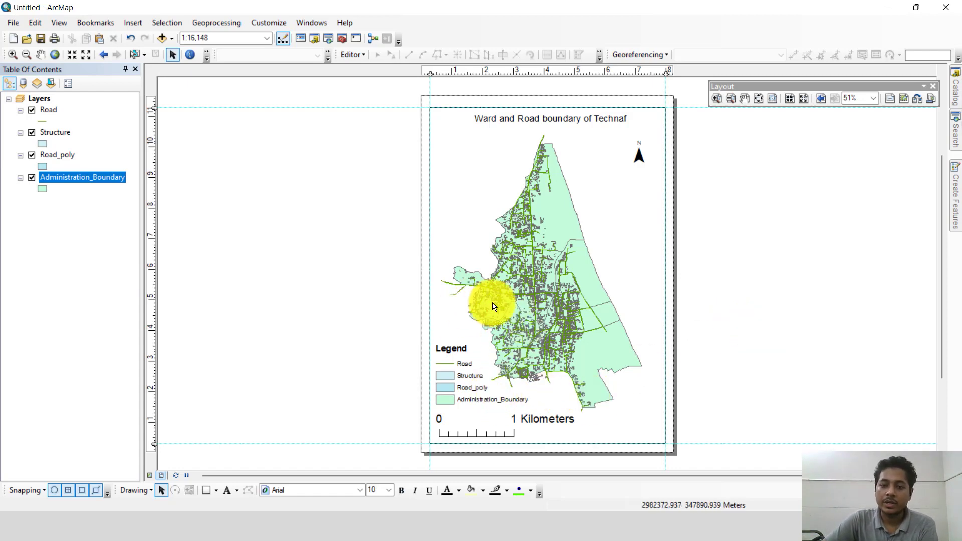
# Step: Move the legend to the data frame's upper-left area below the title, shrink it slightly, and align it with the frame's left edge
pyautogui.click(471, 383)
pyautogui.moveTo(471, 383); pyautogui.dragTo(450, 177)
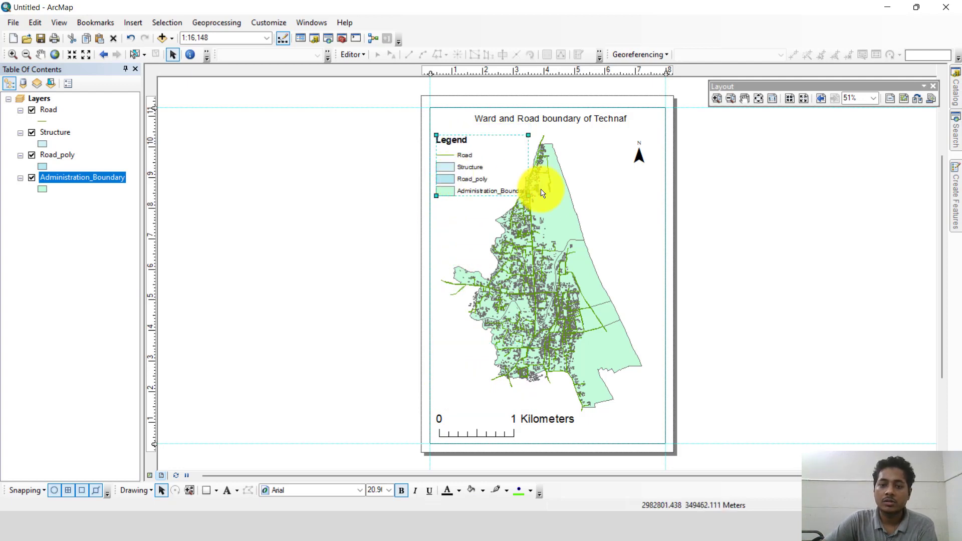
pyautogui.moveTo(524, 196)
pyautogui.mouseDown()
pyautogui.moveTo(531, 189)
pyautogui.moveTo(519, 190)
pyautogui.mouseUp()
pyautogui.moveTo(464, 174); pyautogui.dragTo(456, 177)
pyautogui.click(766, 242)
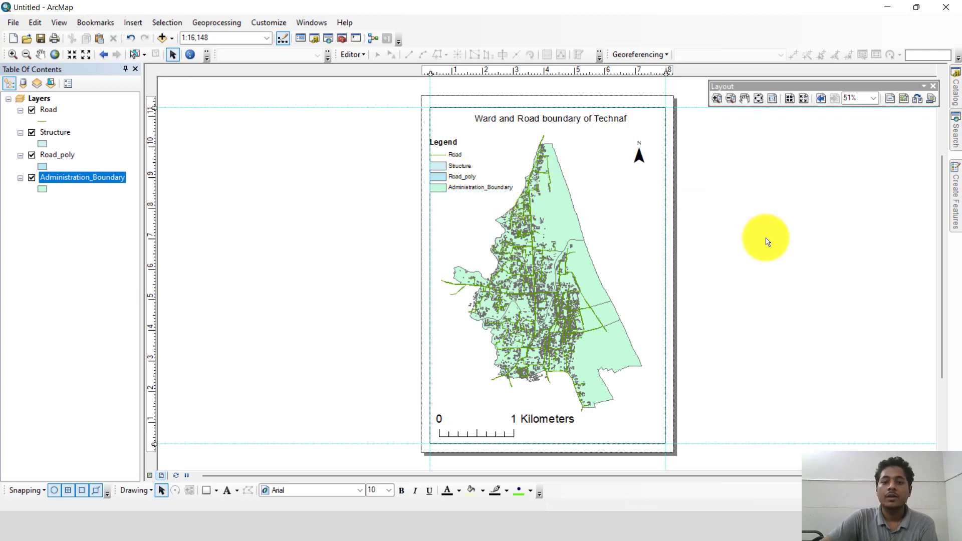
# Step: Try to add a labelled graticule to the data frame with 30-second latitude and longitude intervals and a simple border
pyautogui.click(640, 204)
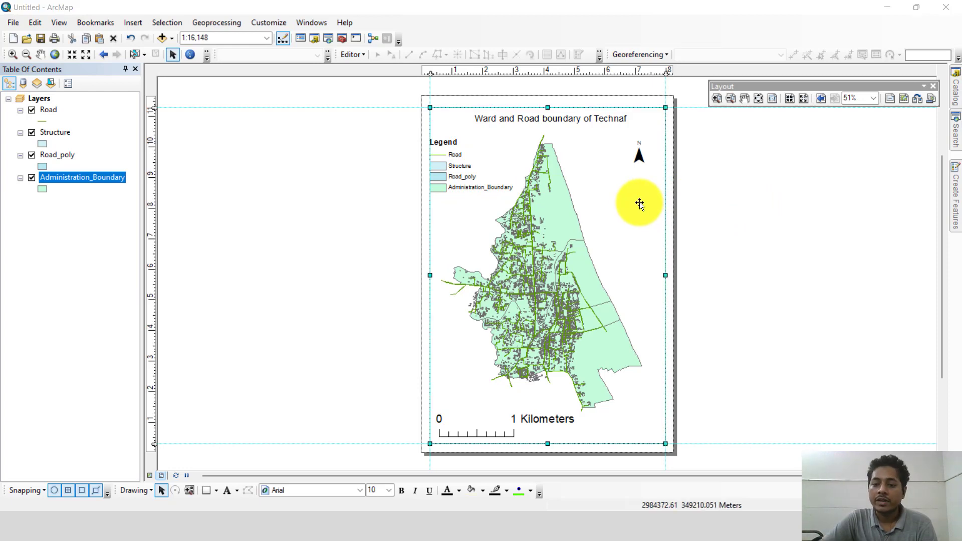
pyautogui.rightClick(640, 203)
pyautogui.click(657, 433)
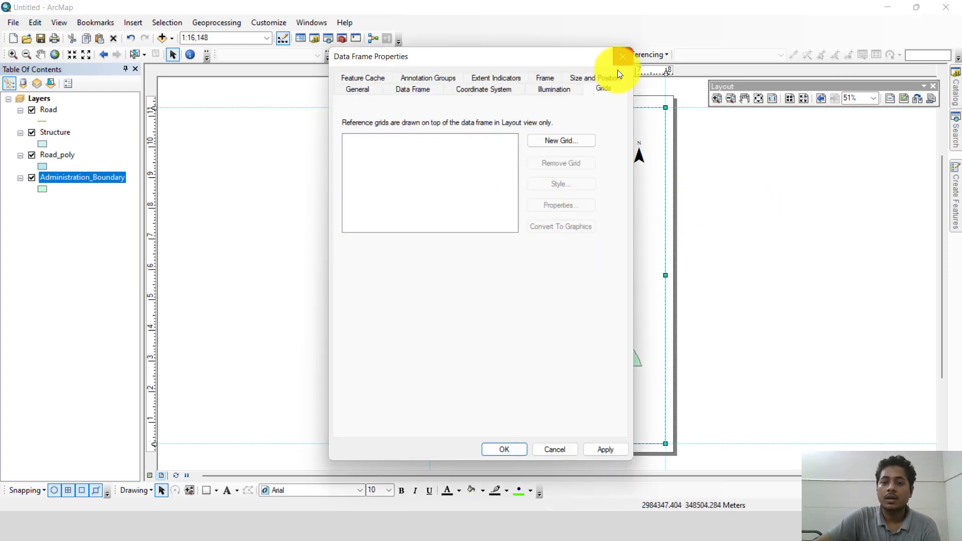
pyautogui.click(575, 142)
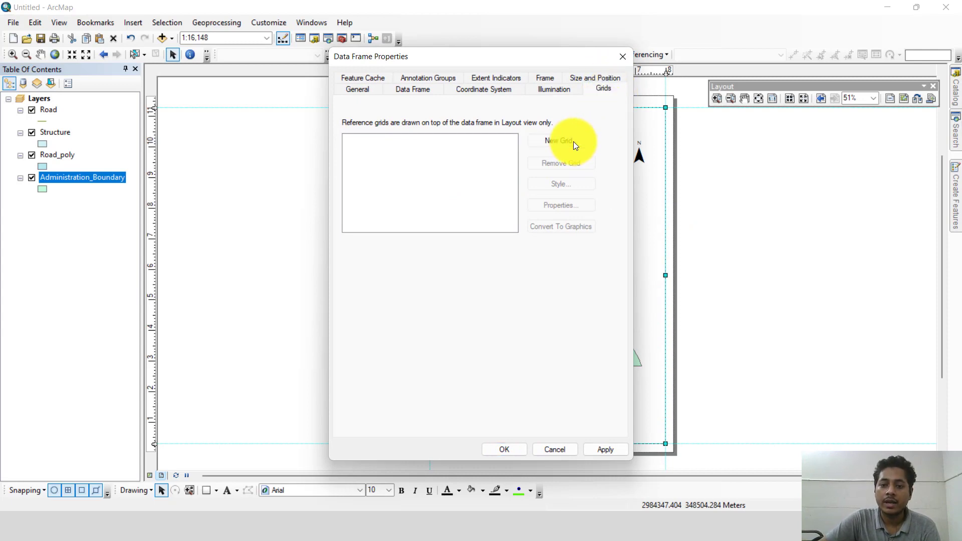
pyautogui.click(575, 372)
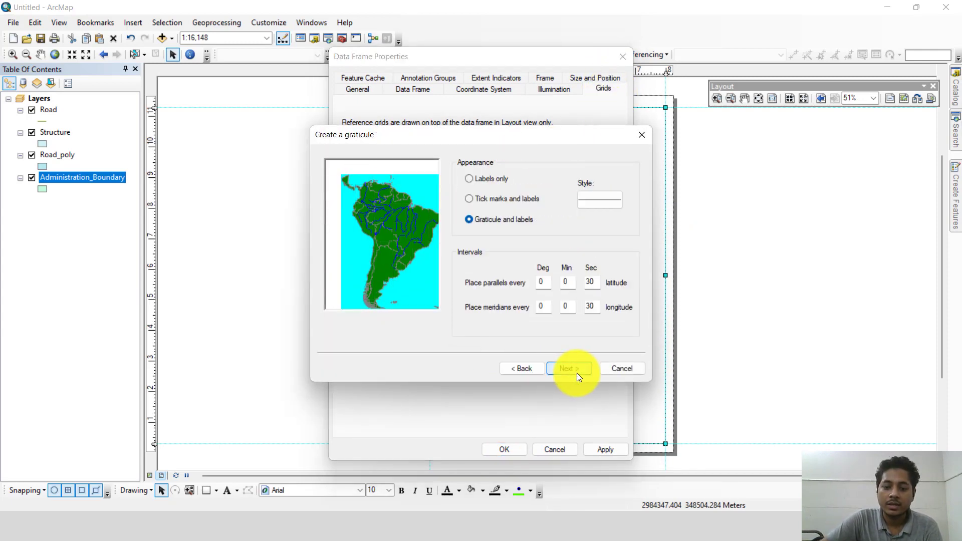
pyautogui.click(576, 369)
pyautogui.click(578, 369)
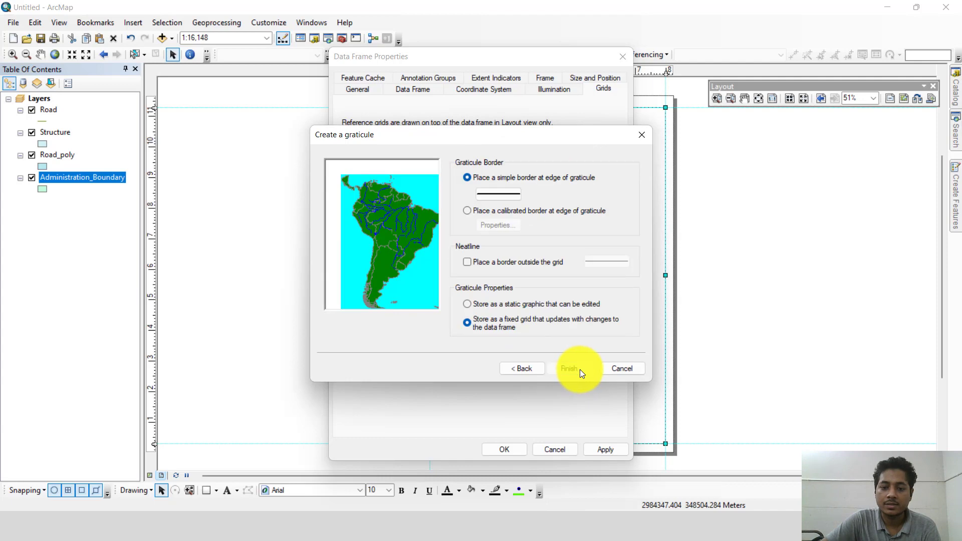
pyautogui.click(579, 368)
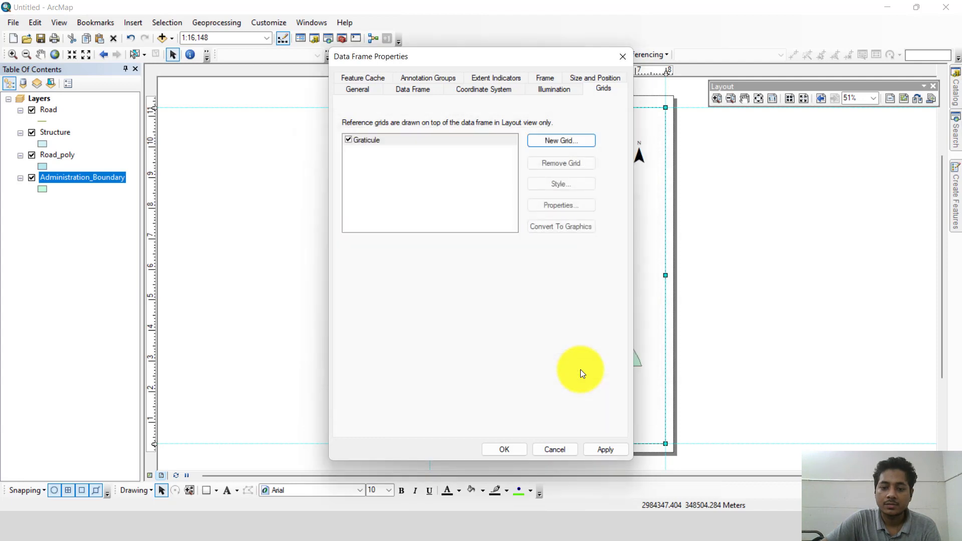
pyautogui.click(370, 139)
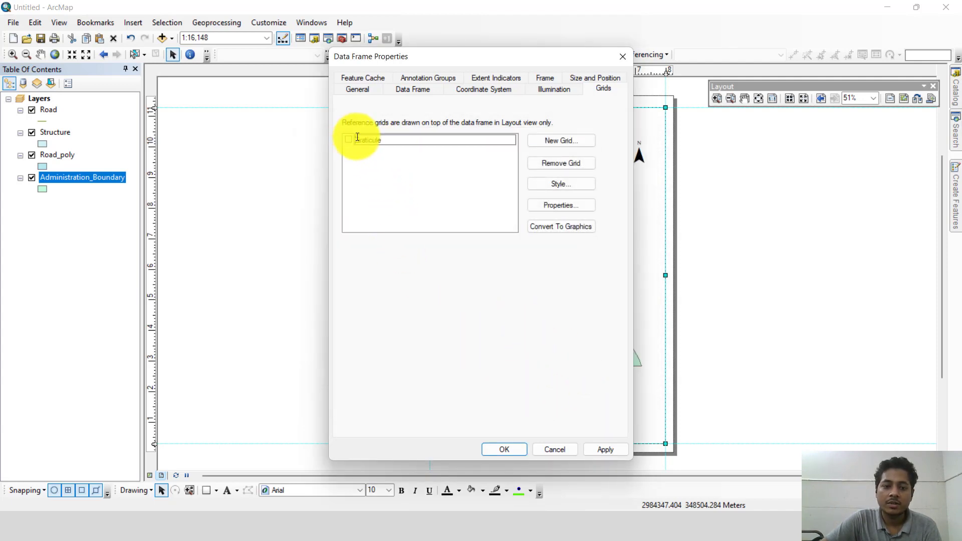
pyautogui.click(348, 139)
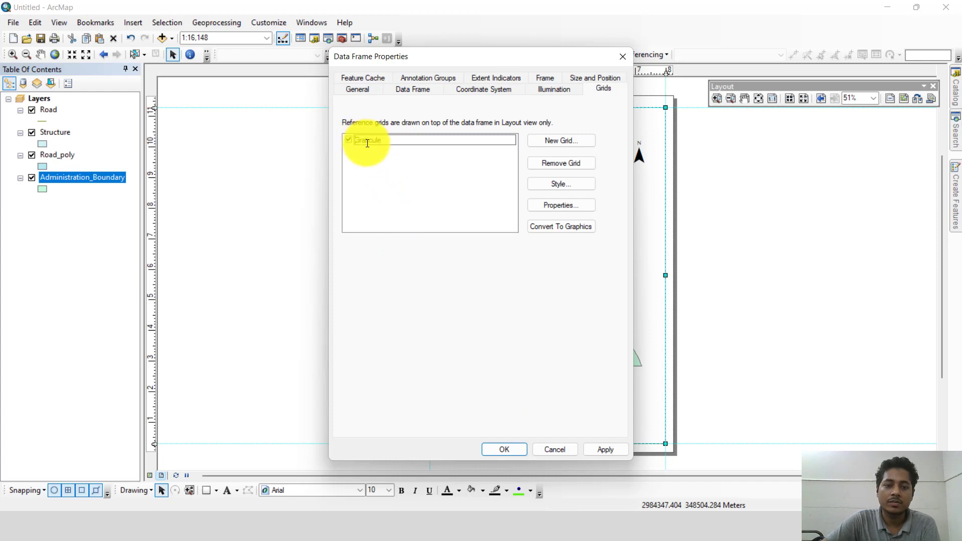
pyautogui.click(560, 141)
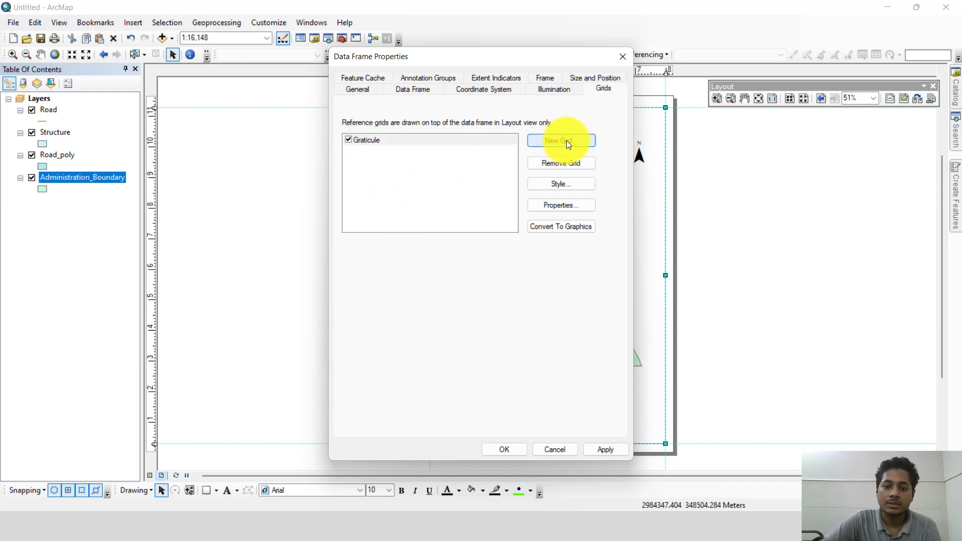
pyautogui.click(565, 141)
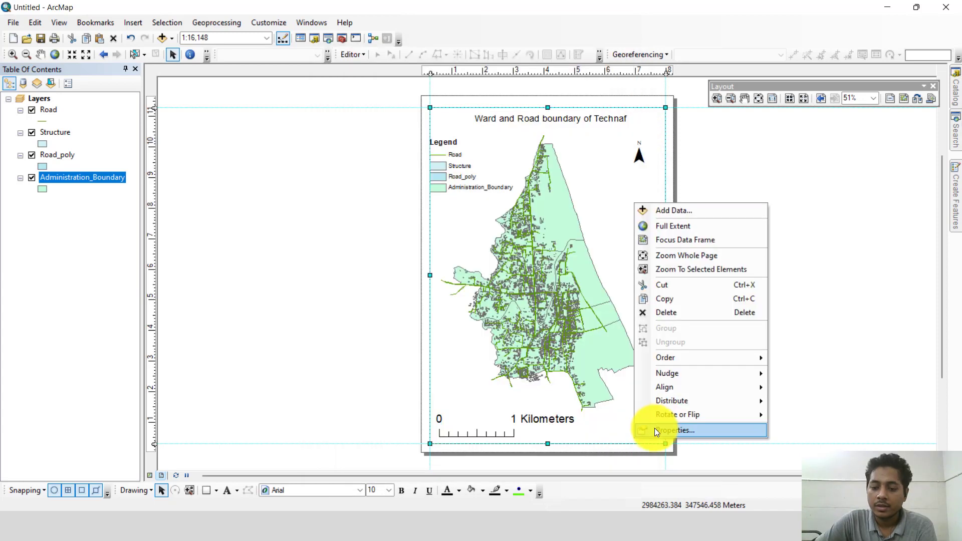
# Step: Create a new graticule named Graticule in the data frame's properties, accepting the wizard's default settings
pyautogui.click(656, 430)
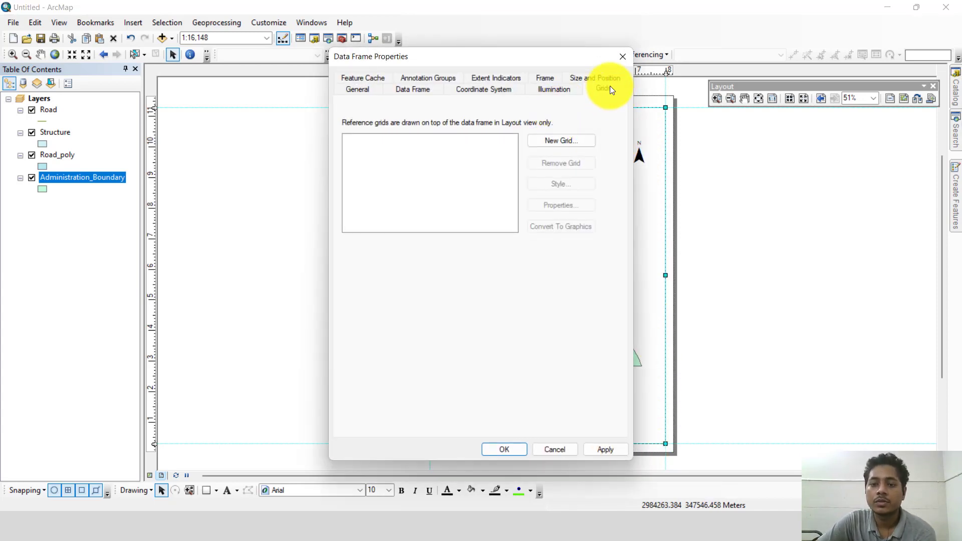
pyautogui.click(556, 140)
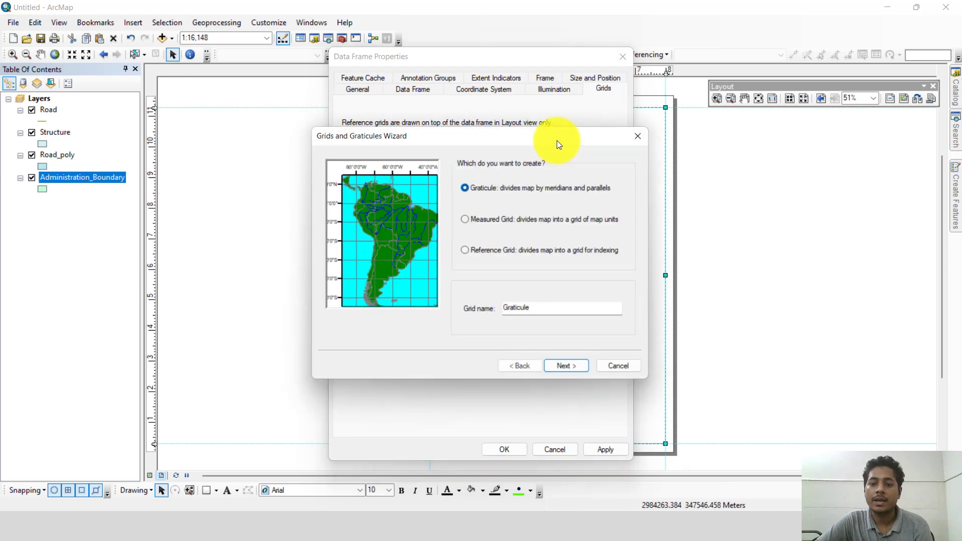
pyautogui.click(578, 370)
pyautogui.click(578, 368)
pyautogui.click(577, 369)
pyautogui.click(578, 368)
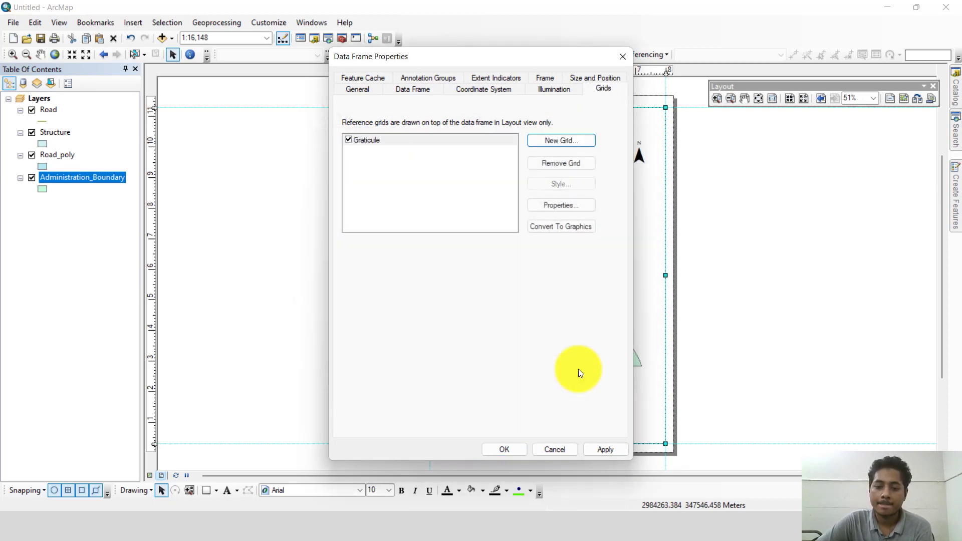
# Step: Set the Graticule's left and right axis labels to vertical orientation
pyautogui.click(347, 139)
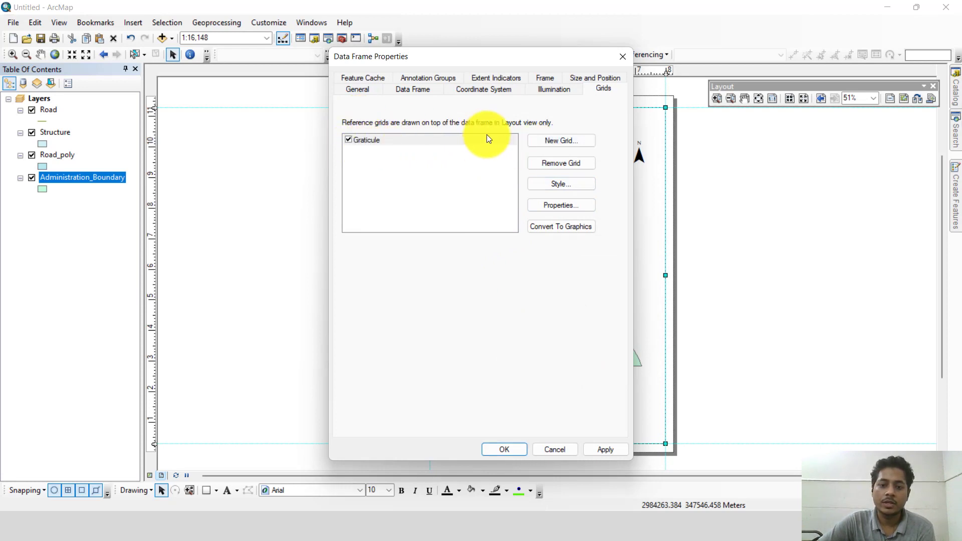
pyautogui.click(564, 207)
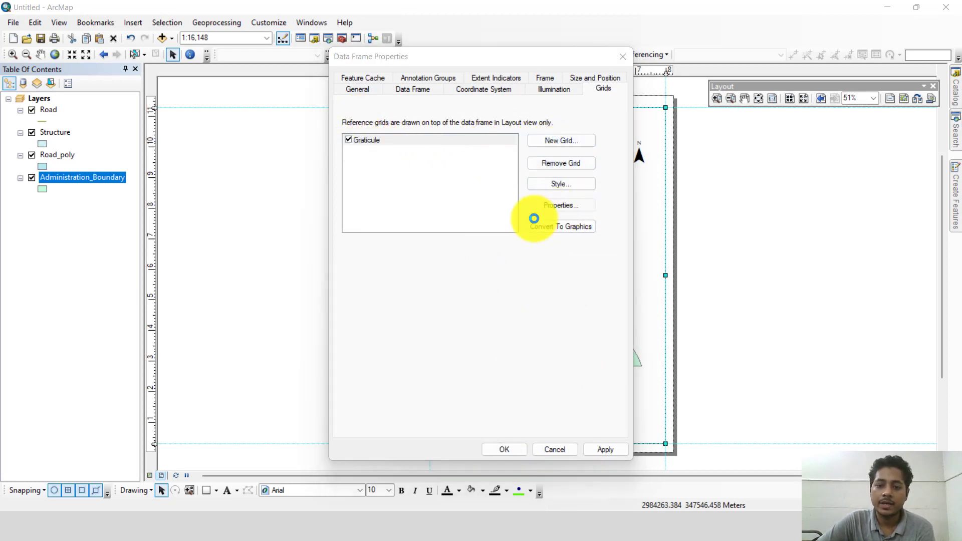
pyautogui.click(433, 123)
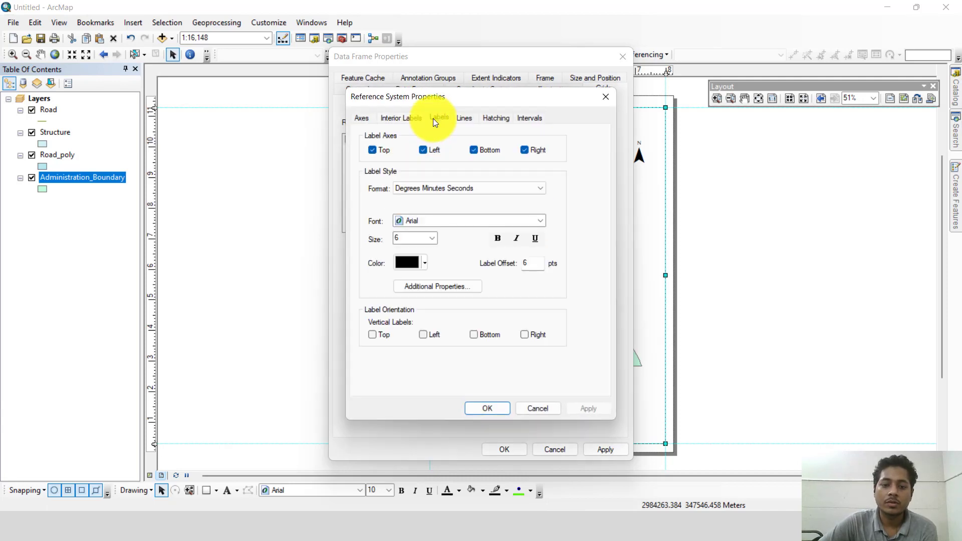
pyautogui.click(426, 331)
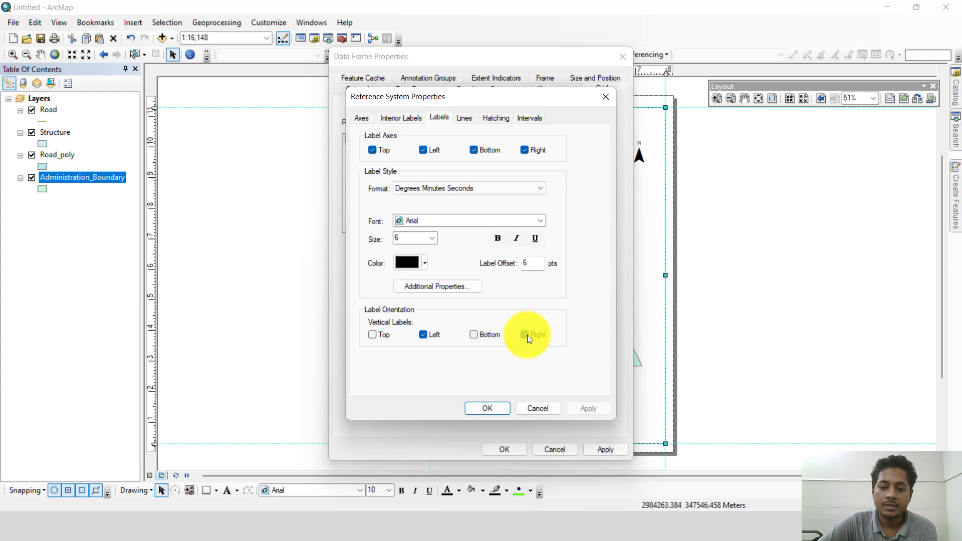
pyautogui.click(526, 335)
# Step: Set the Graticule to show no lines or ticks, and apply the grid changes to the data frame
pyautogui.click(465, 119)
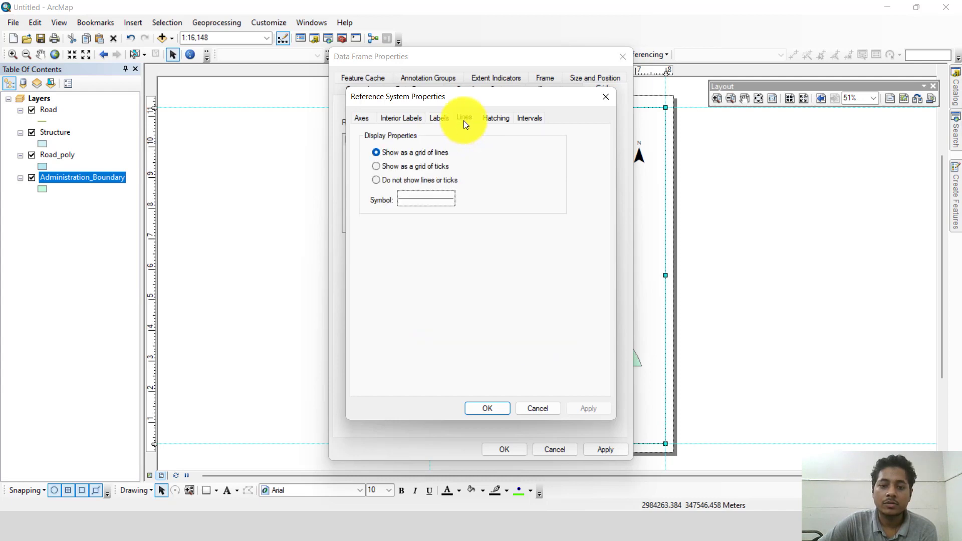
pyautogui.click(374, 180)
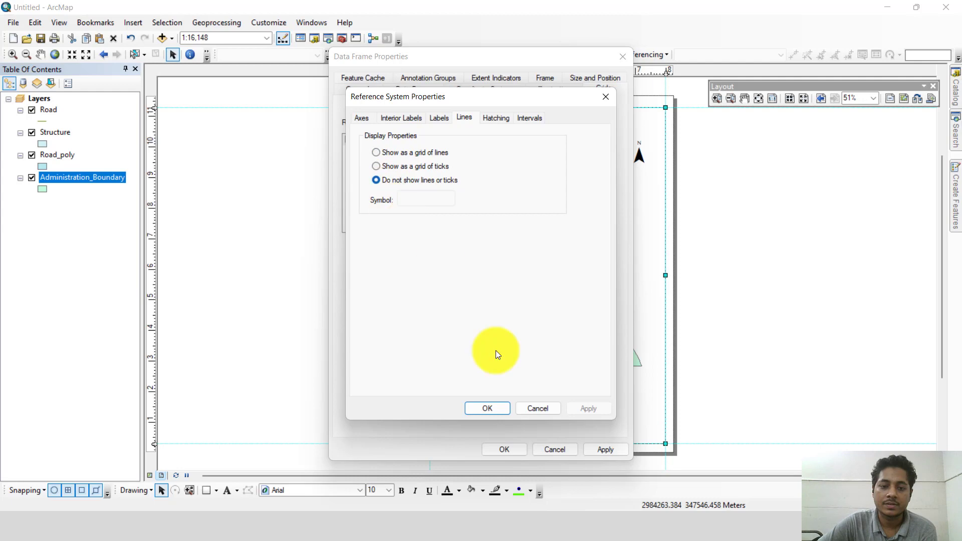
pyautogui.click(498, 408)
pyautogui.click(601, 447)
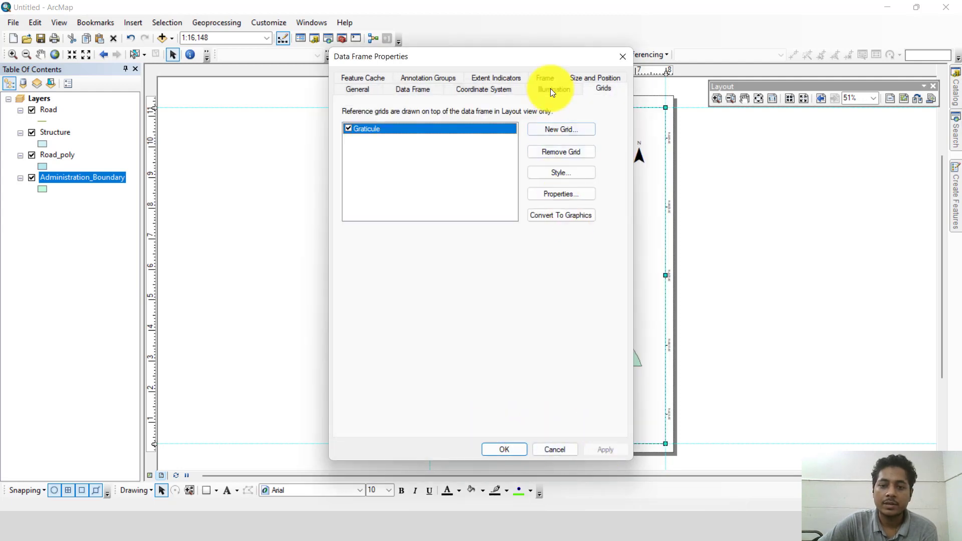
pyautogui.moveTo(564, 49); pyautogui.dragTo(366, 62)
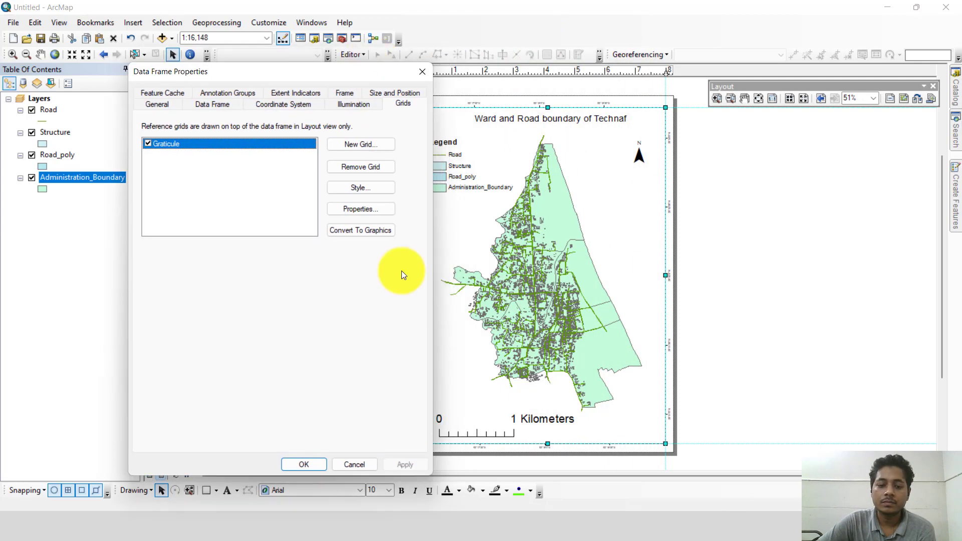
pyautogui.click(308, 461)
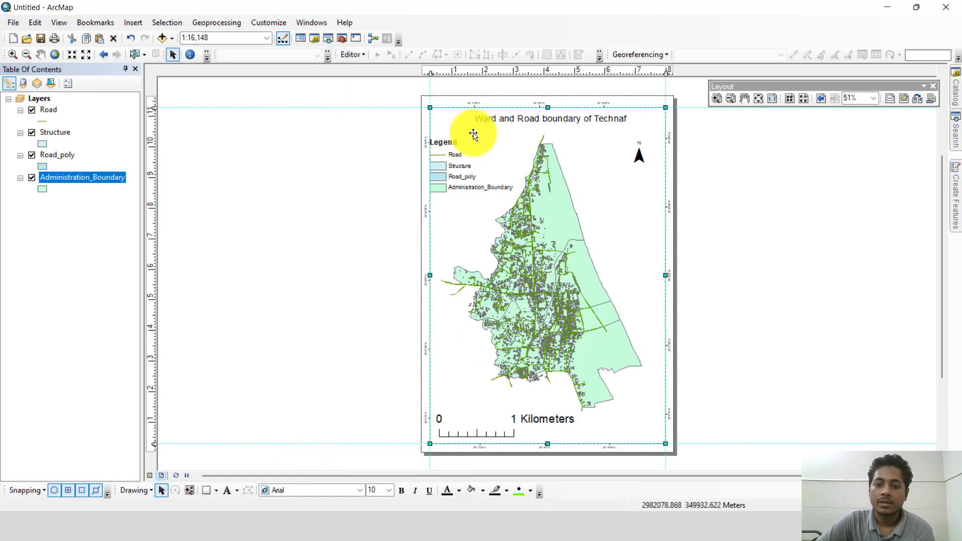
# Step: Examine the graticule's coordinate labels around the data frame up close and on the whole page
pyautogui.scroll(-3, 576, 90)
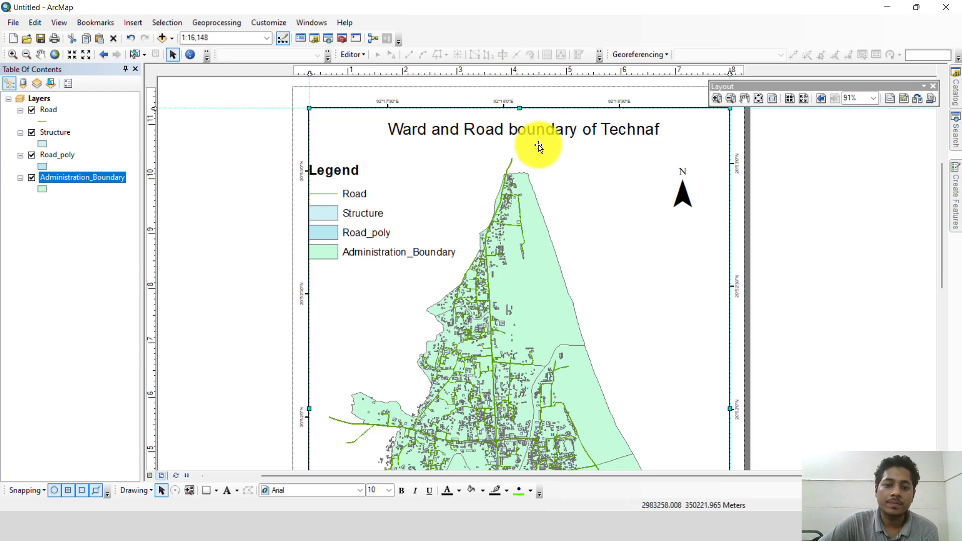
pyautogui.scroll(1, 539, 146)
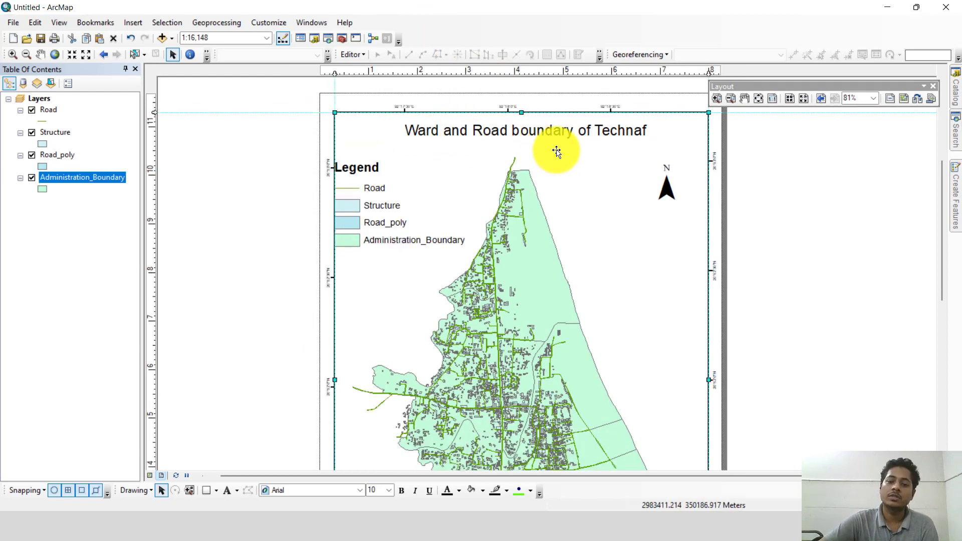
pyautogui.scroll(2, 551, 150)
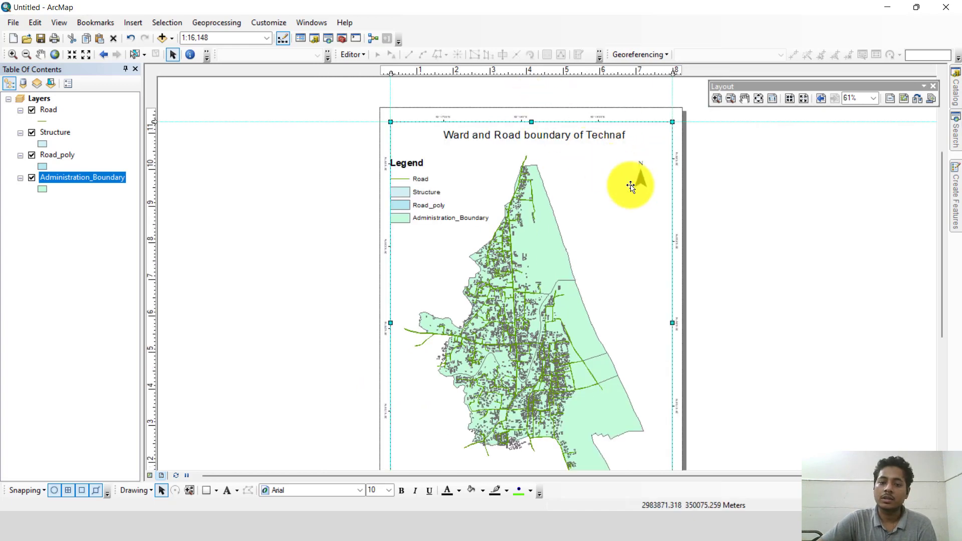
pyautogui.scroll(1, 723, 231)
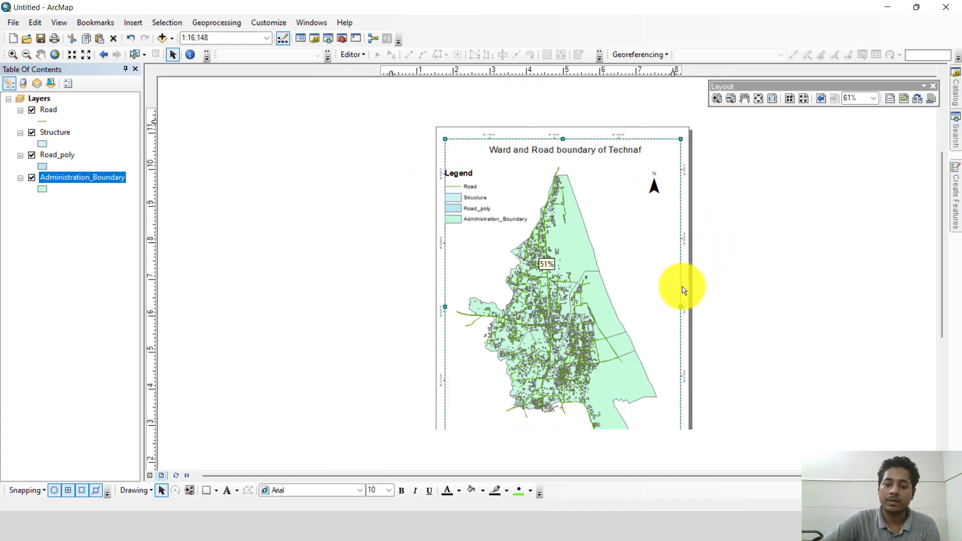
pyautogui.scroll(1, 685, 343)
pyautogui.moveTo(757, 336); pyautogui.dragTo(748, 275)
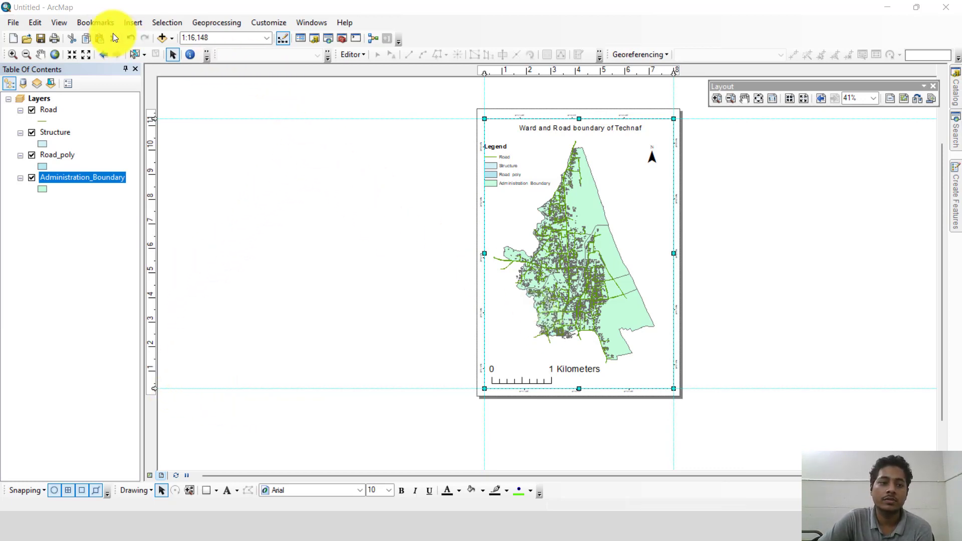
# Step: Insert a text element on the layout and change its wording to KUET URP
pyautogui.click(131, 23)
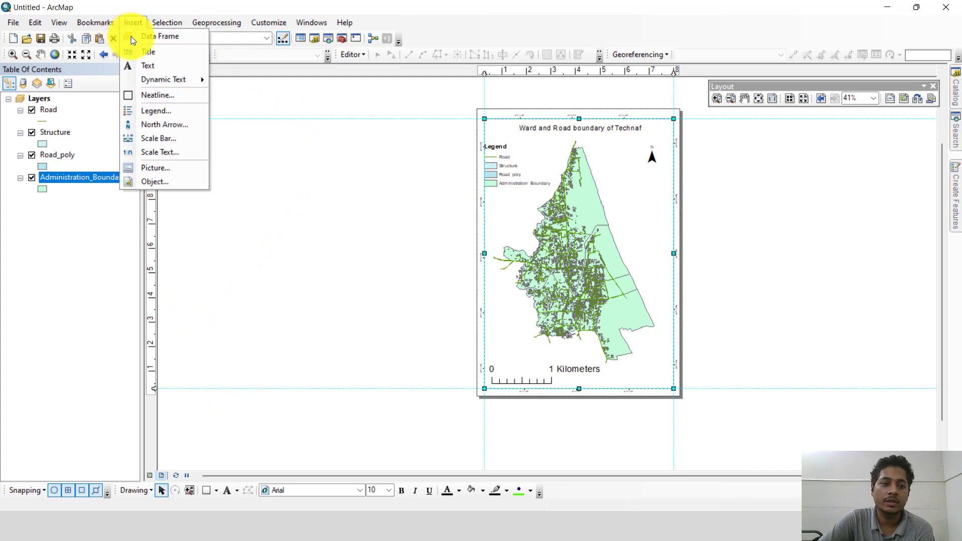
pyautogui.click(133, 61)
pyautogui.click(467, 251)
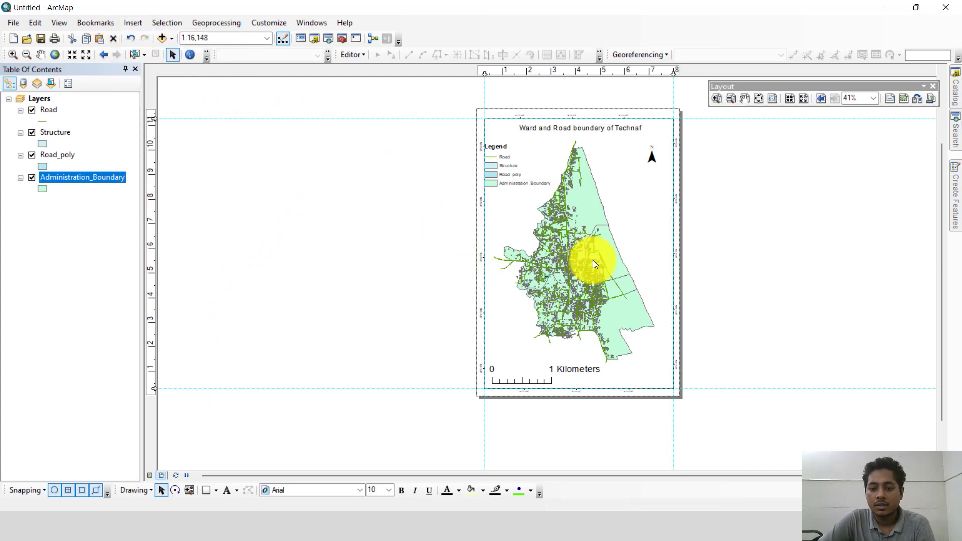
pyautogui.scroll(4, 593, 260)
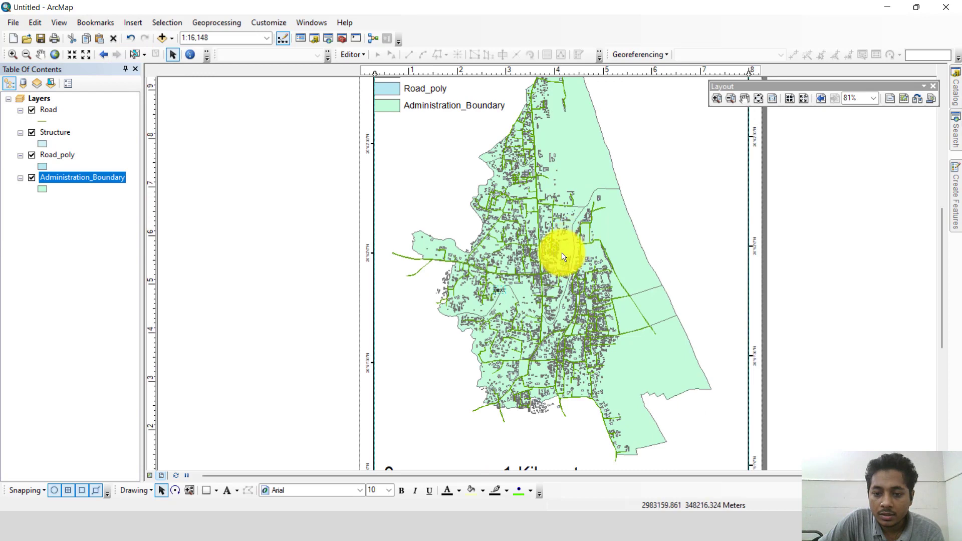
pyautogui.scroll(3, 500, 283)
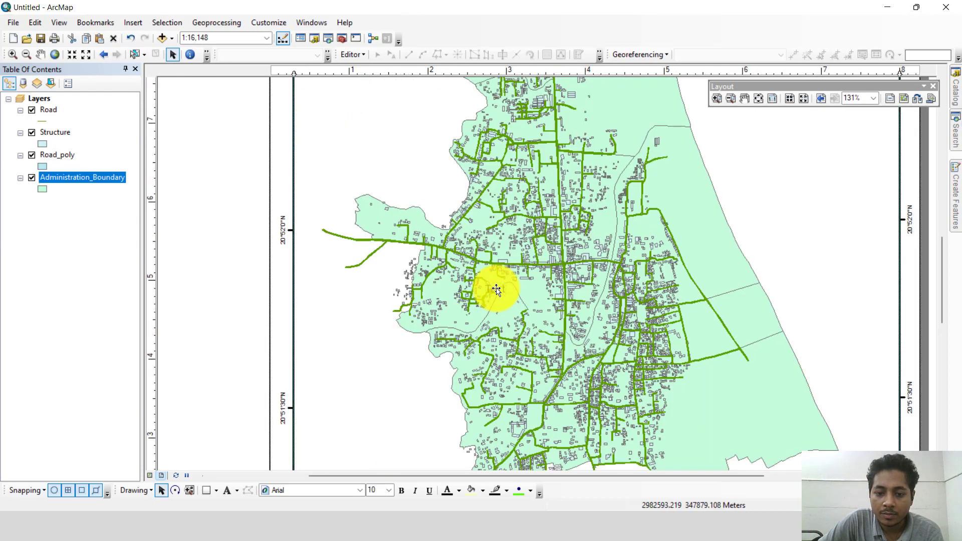
pyautogui.doubleClick(496, 290)
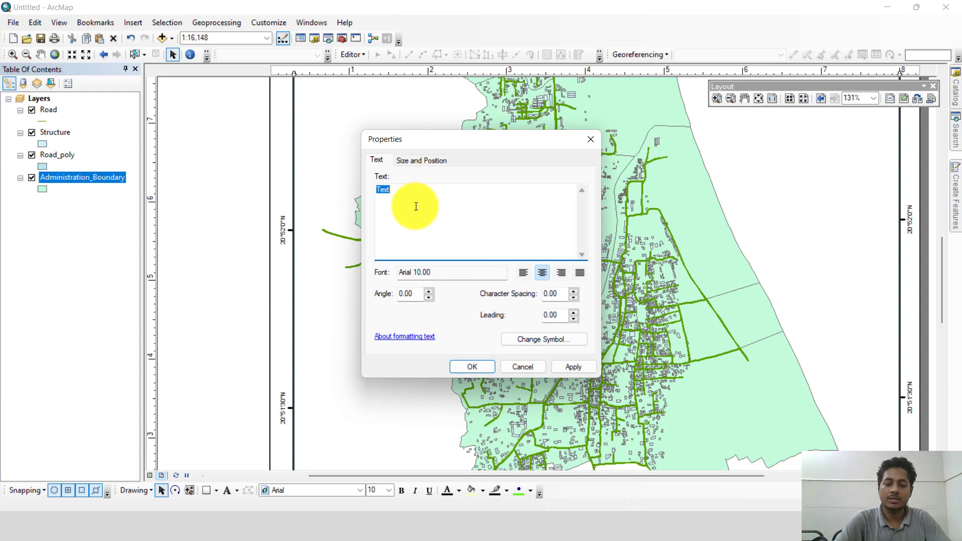
pyautogui.write('KUE')
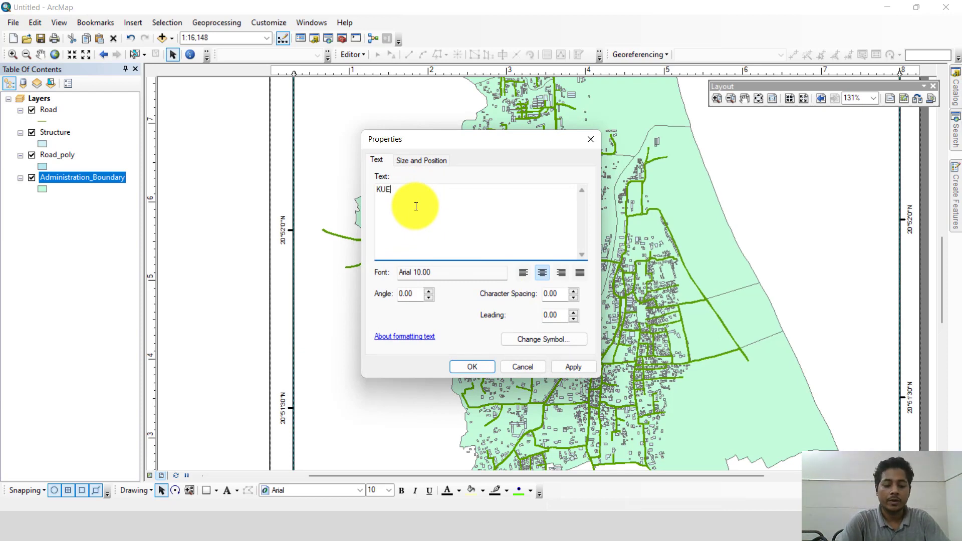
pyautogui.write('T URP')
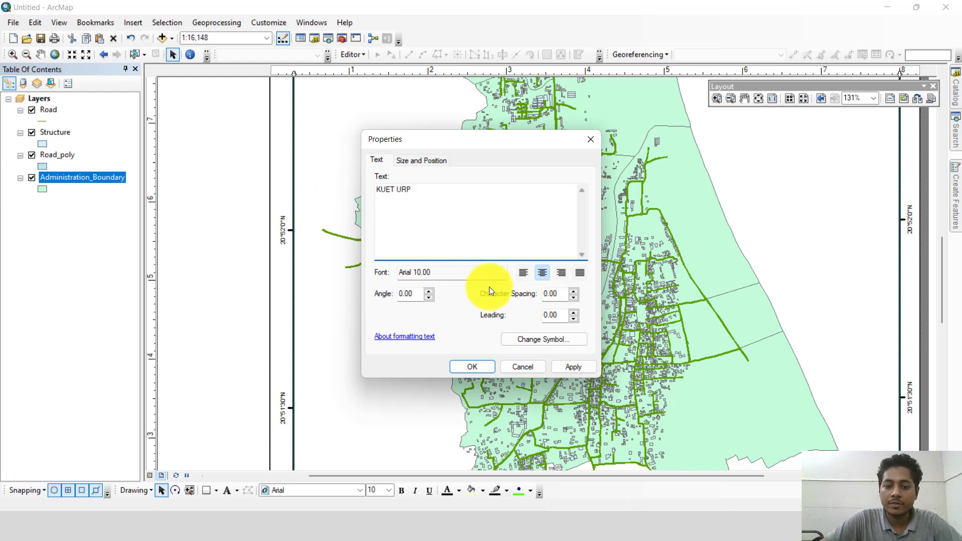
# Step: Enlarge the KUET URP text to a height of 0.5988 in and move it to the data frame's lower-right corner
pyautogui.click(401, 155)
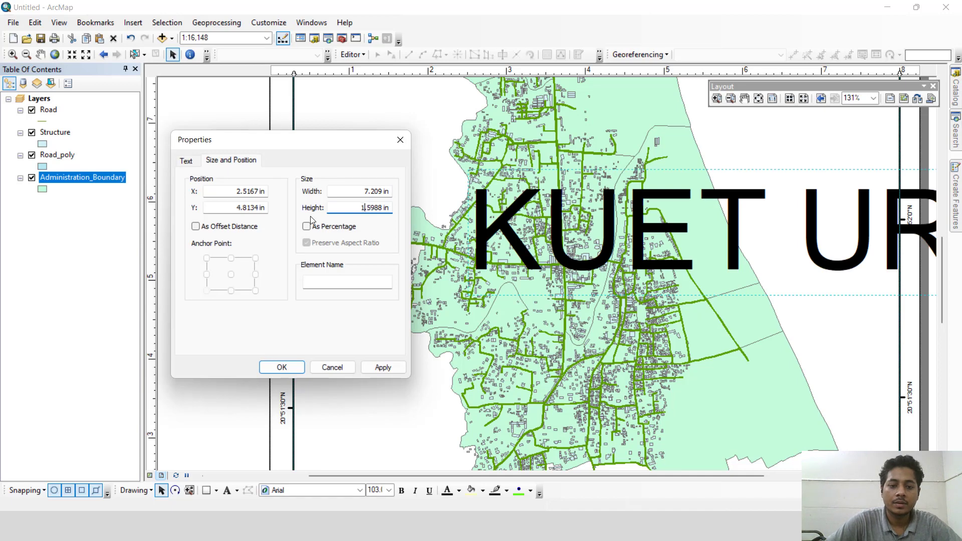
pyautogui.click(392, 371)
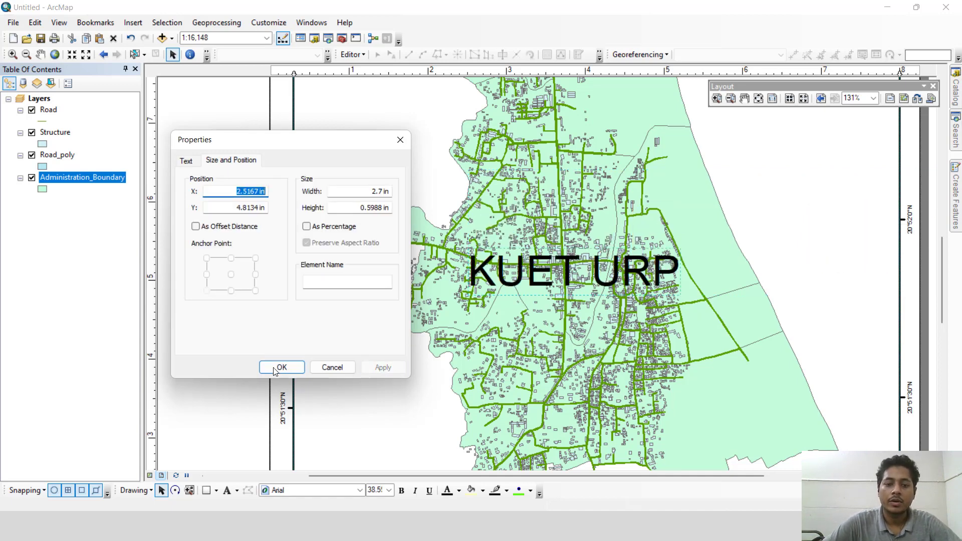
pyautogui.click(281, 367)
pyautogui.click(636, 426)
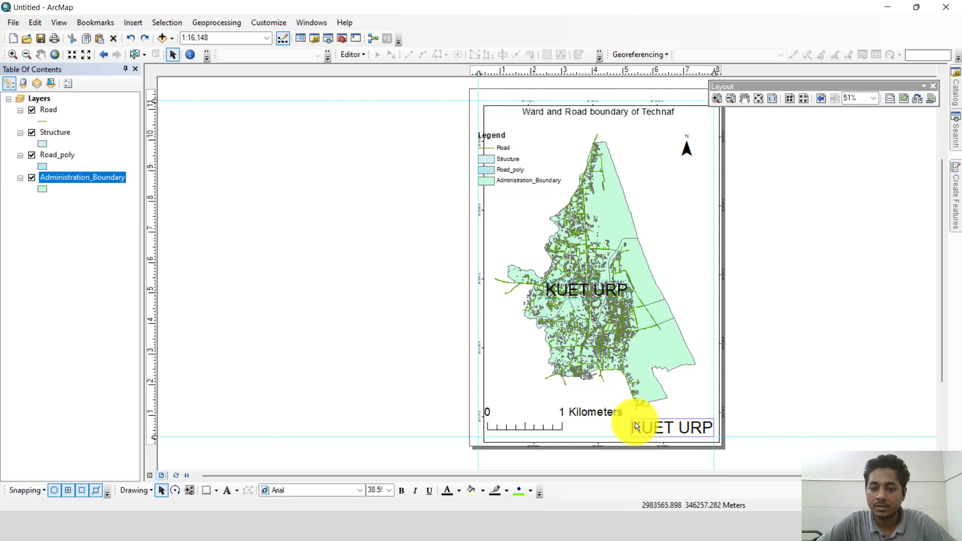
pyautogui.moveTo(635, 423); pyautogui.dragTo(636, 423)
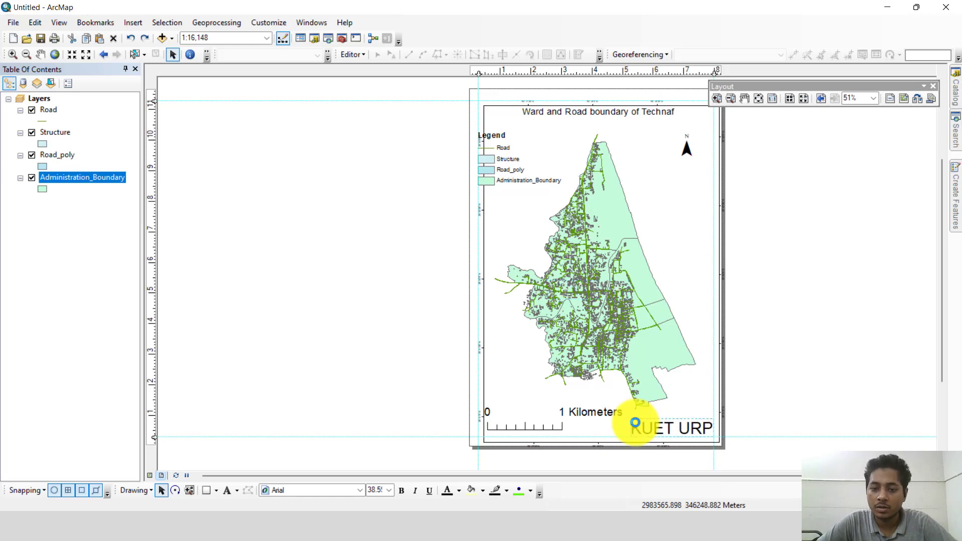
pyautogui.click(631, 413)
pyautogui.click(663, 446)
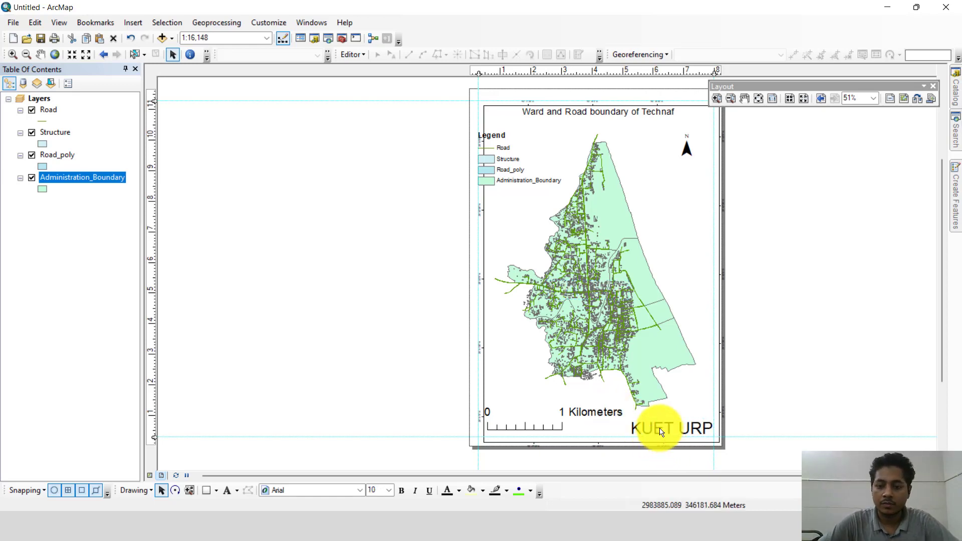
# Step: Set the KUET URP text's width to 1.7 in and shift it right, against the data frame's lower-right corner
pyautogui.doubleClick(661, 428)
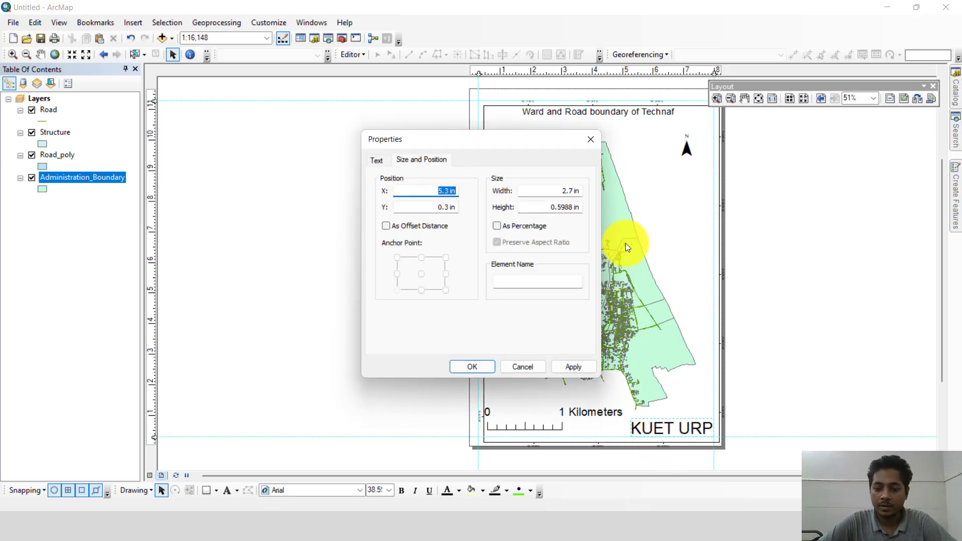
pyautogui.click(566, 191)
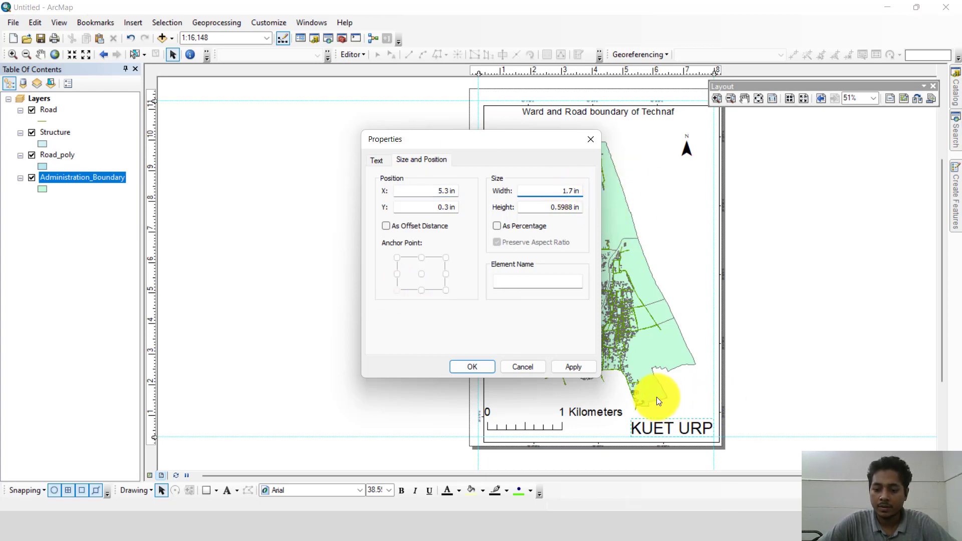
pyautogui.click(576, 368)
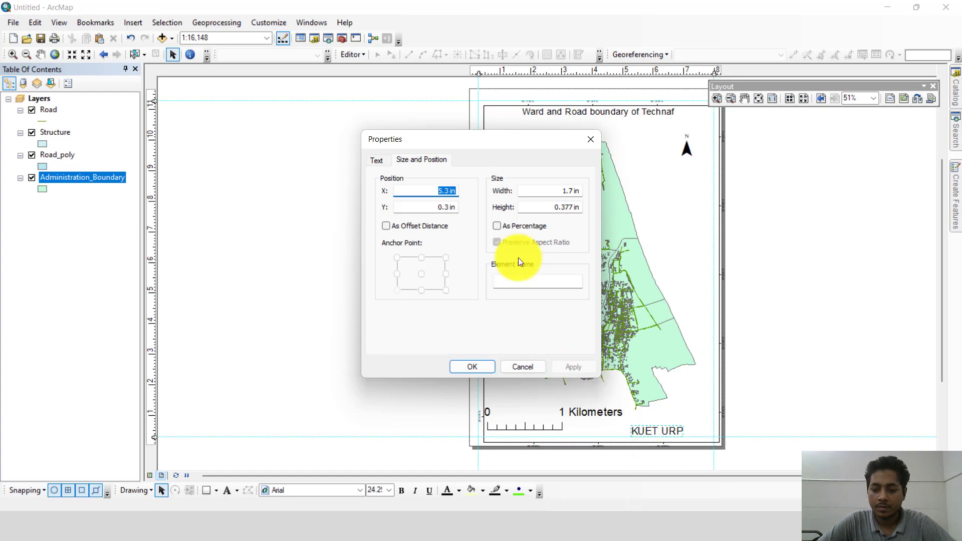
pyautogui.click(473, 367)
pyautogui.click(597, 429)
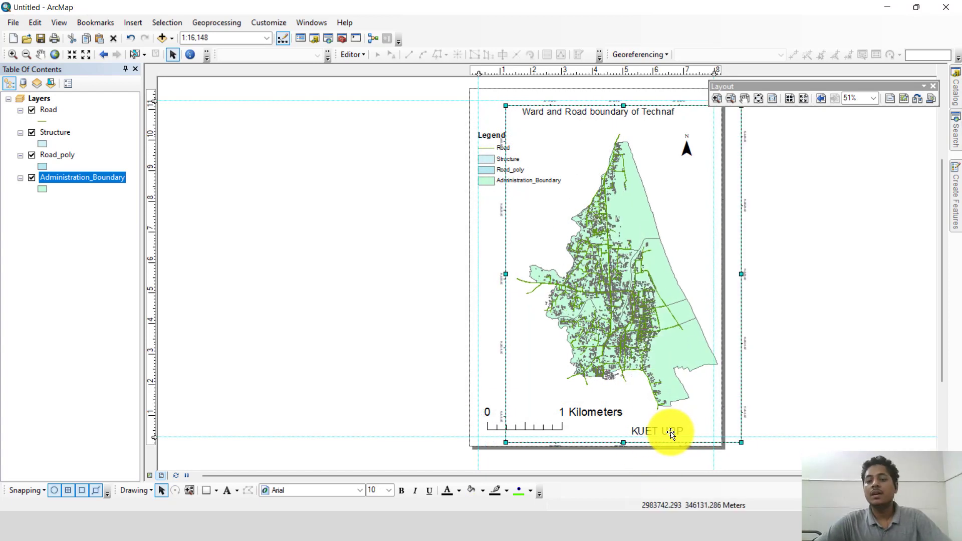
pyautogui.moveTo(657, 431); pyautogui.dragTo(687, 431)
pyautogui.click(764, 354)
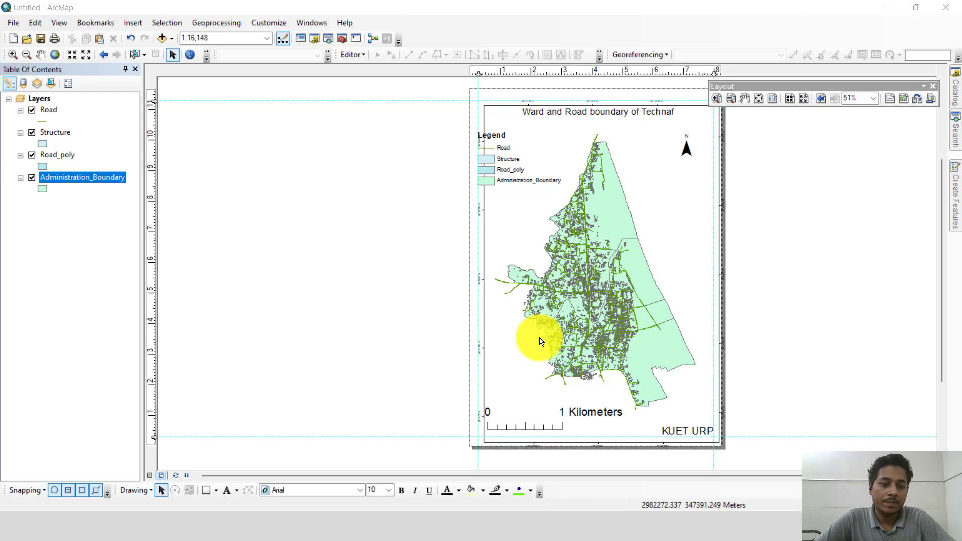
# Step: Start exporting the map layout, setting the resolution to 600 dpi and keeping JPEG as the file type
pyautogui.click(14, 22)
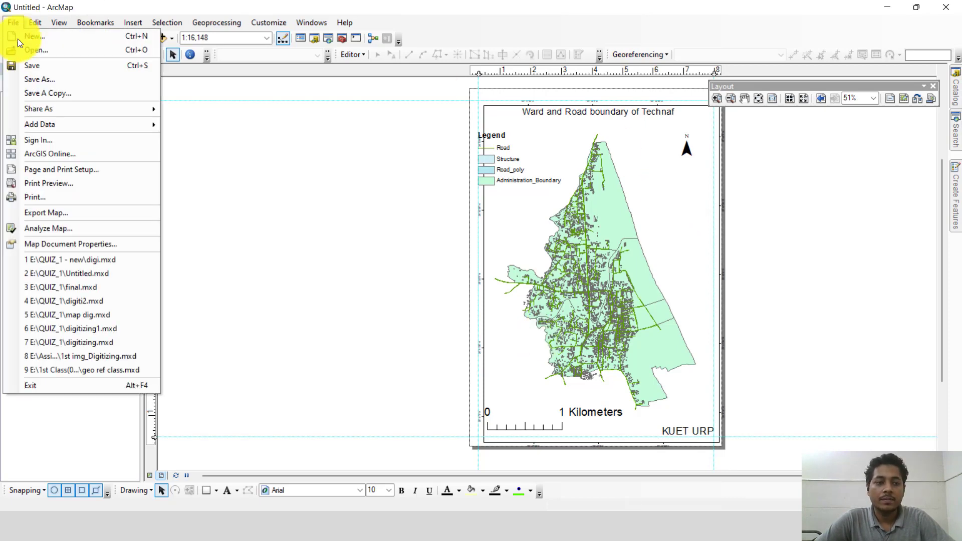
pyautogui.click(62, 215)
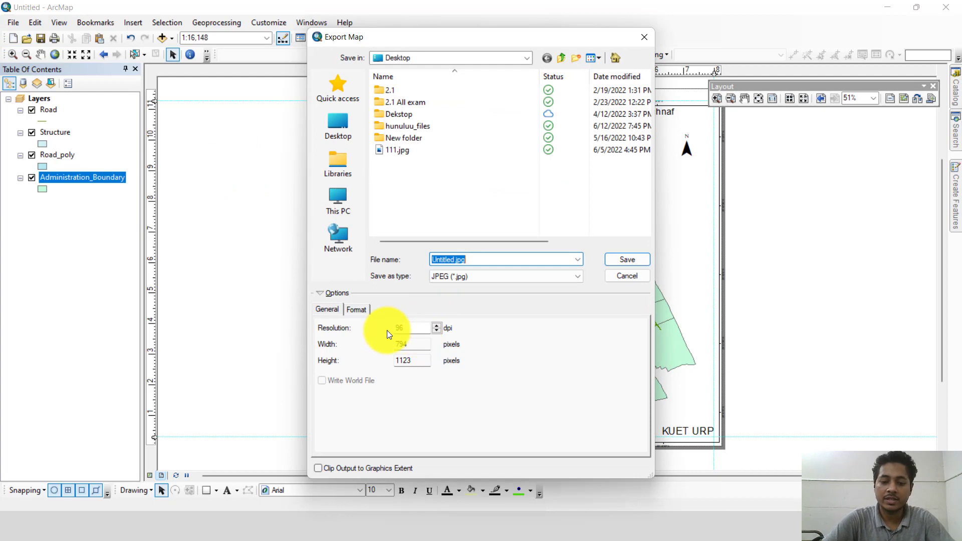
pyautogui.moveTo(400, 327); pyautogui.dragTo(381, 329)
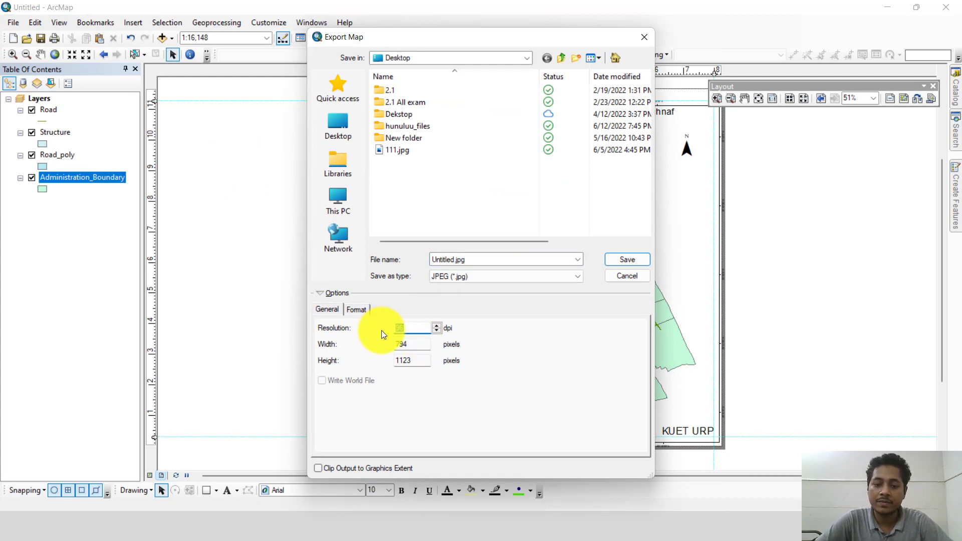
pyautogui.write('600')
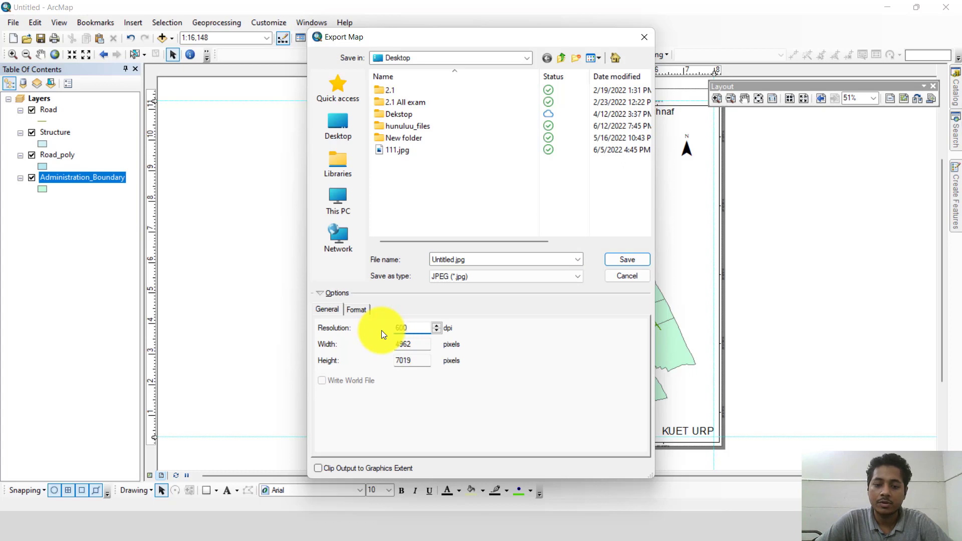
pyautogui.click(484, 278)
pyautogui.click(485, 279)
pyautogui.click(485, 278)
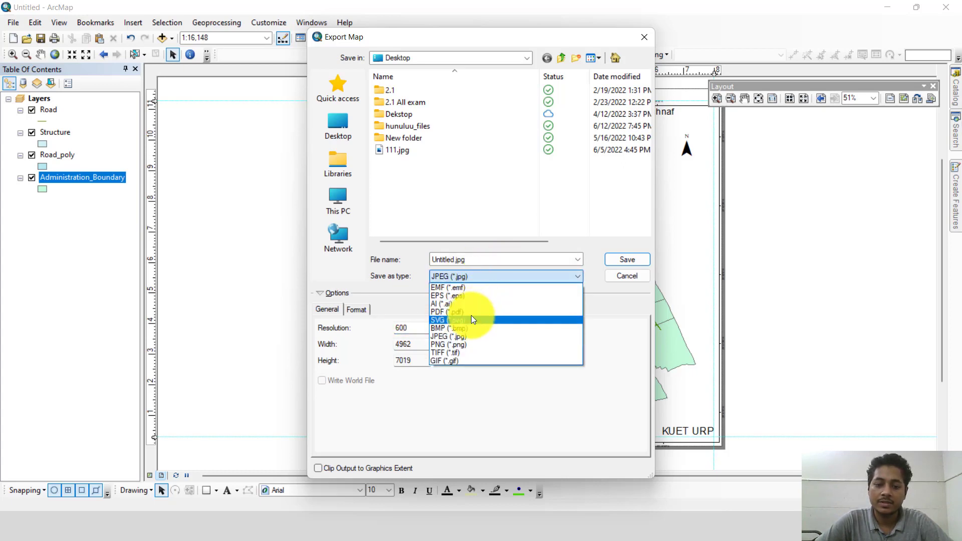
pyautogui.click(522, 275)
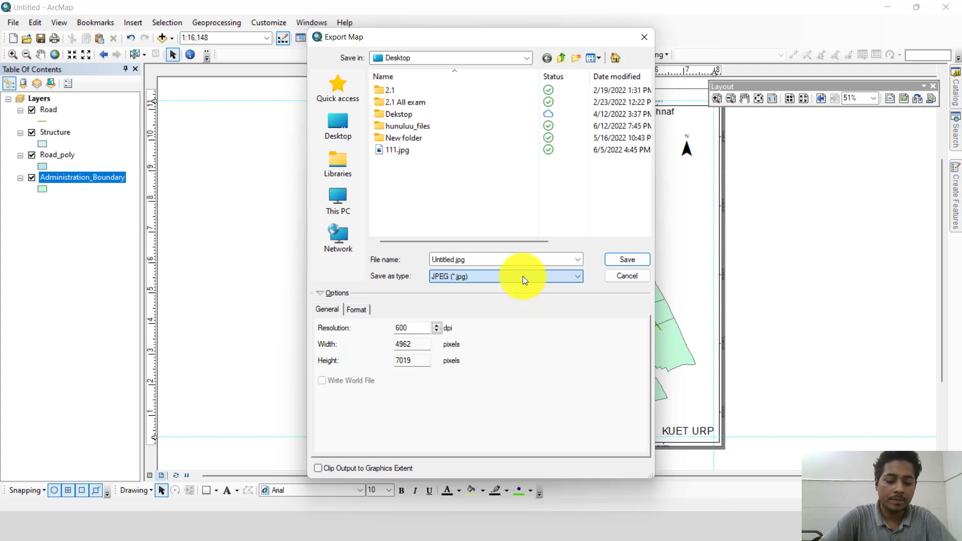
# Step: Name the export file "ward map" and save it to the Desktop
pyautogui.doubleClick(454, 258)
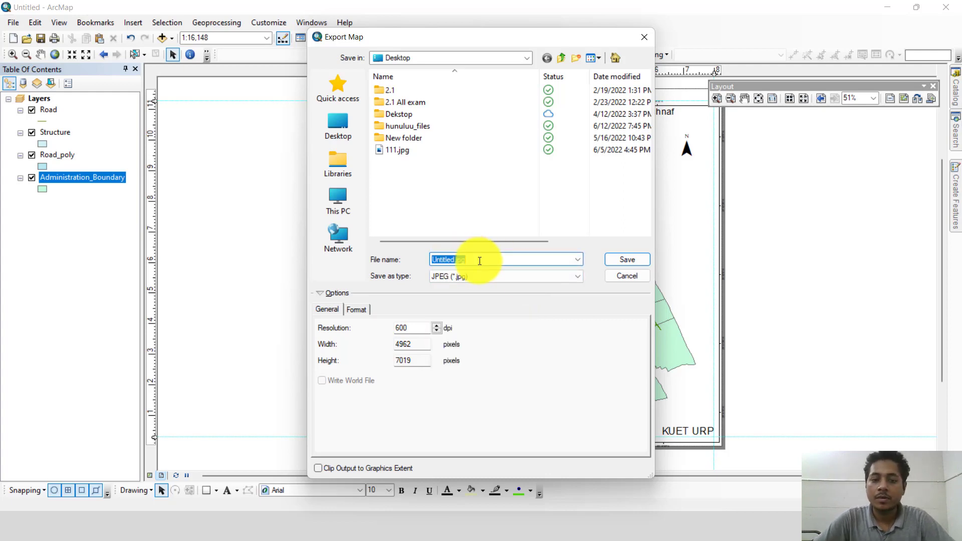
pyautogui.click(461, 260)
pyautogui.doubleClick(461, 260)
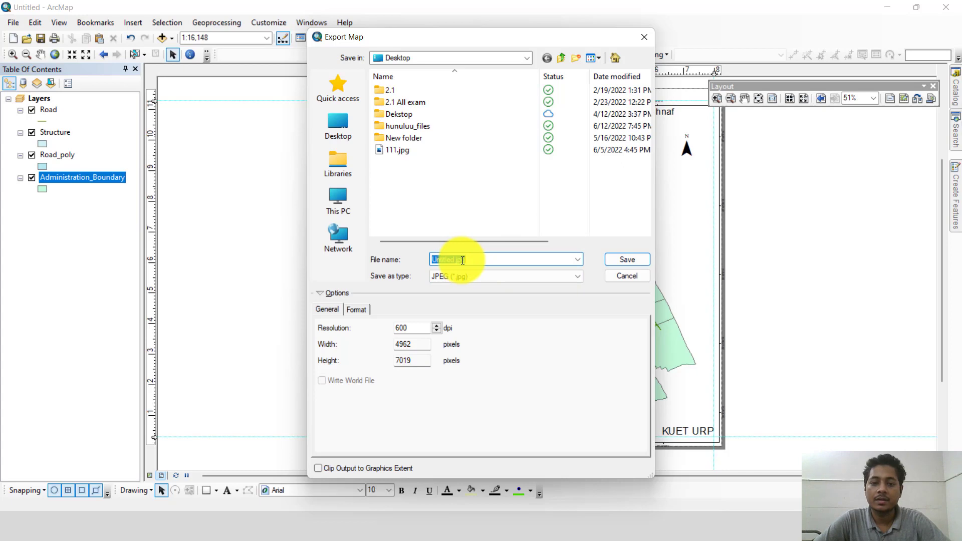
pyautogui.write('ward ma')
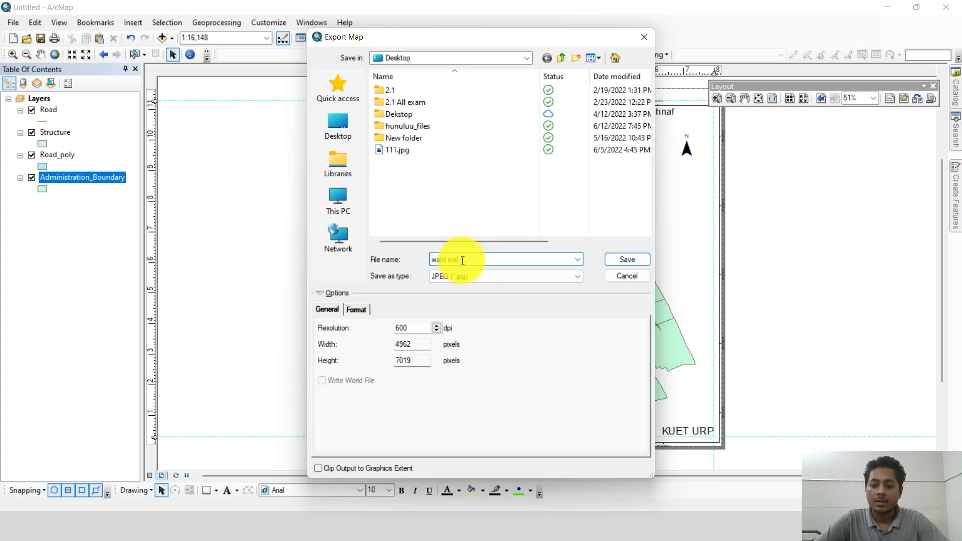
pyautogui.click(621, 258)
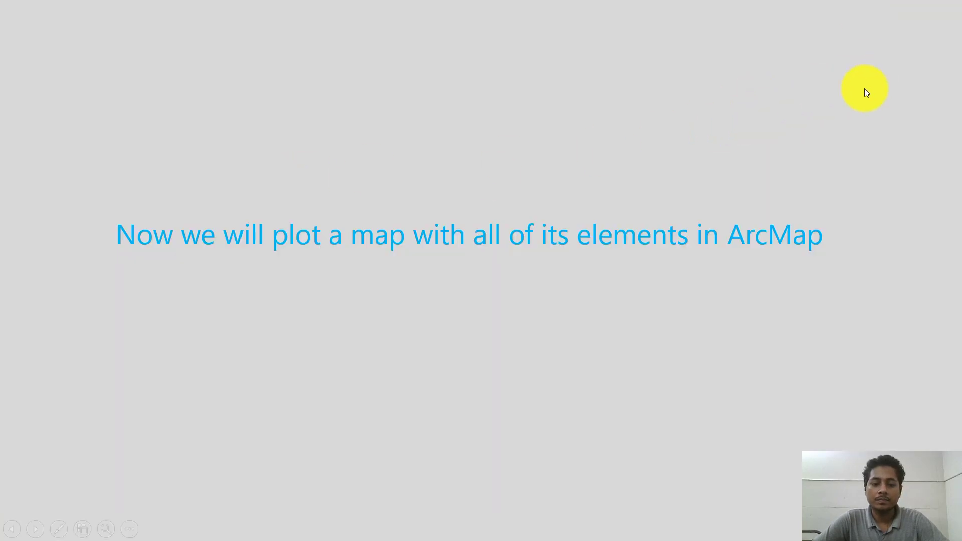
# Step: Leave the slide show, go to the Windows desktop and open the exported ward map.jpg
pyautogui.press('Escape')
pyautogui.click(878, 25)
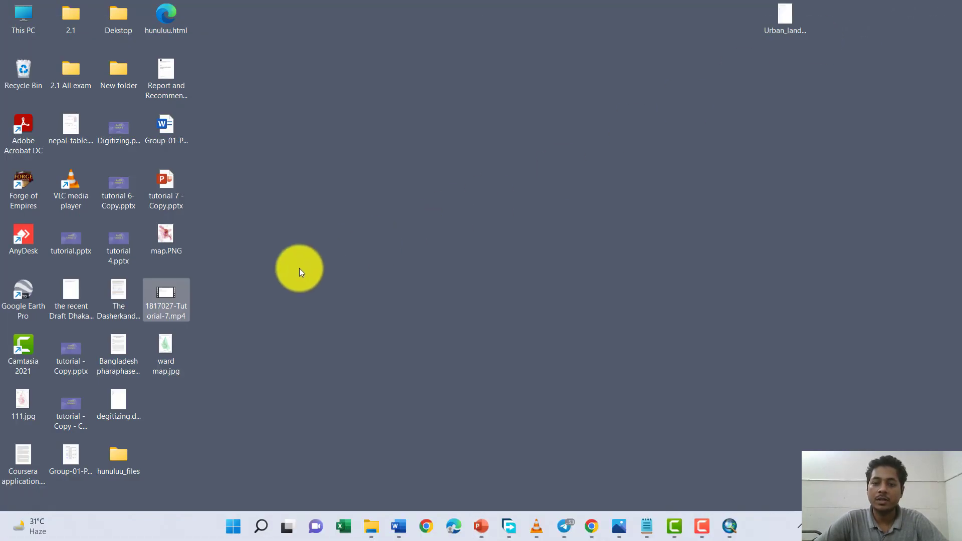
pyautogui.doubleClick(170, 353)
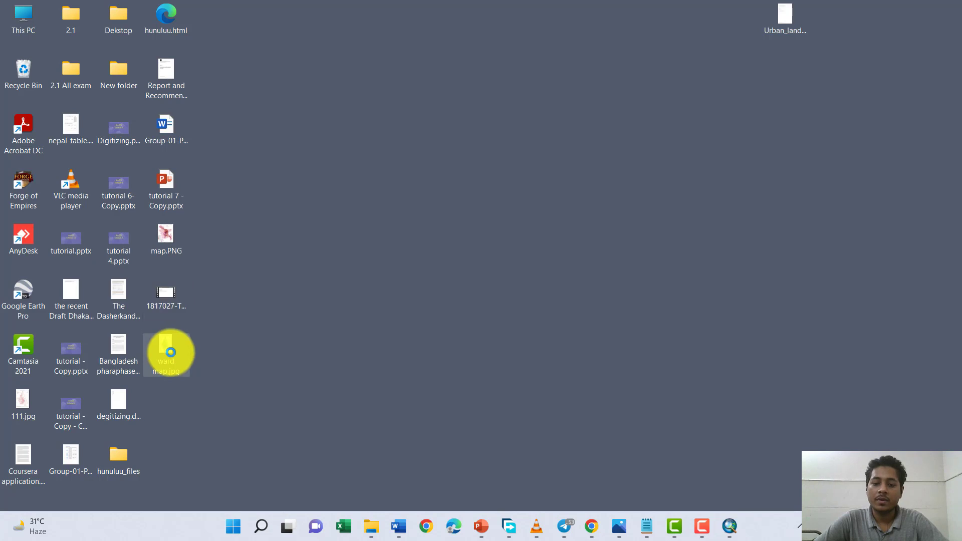